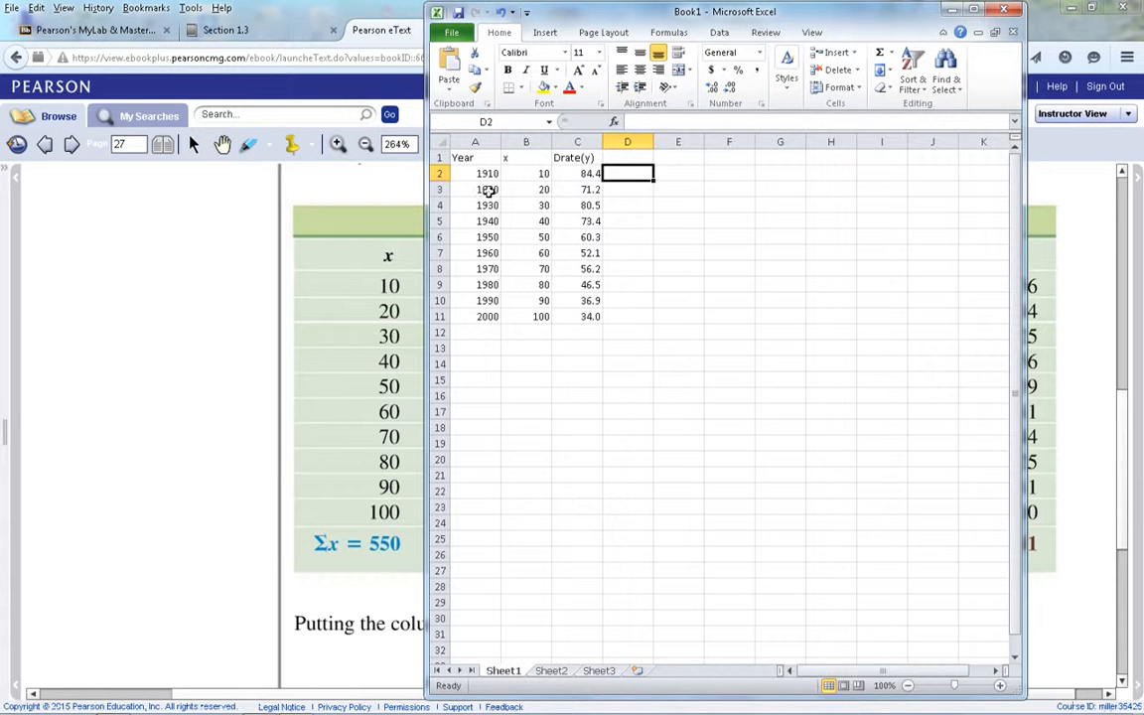
# - Enlarge the worksheet view to 140% and widen the spreadsheet window so more columns fit
pyautogui.click(1001, 687)
pyautogui.click(1000, 687)
pyautogui.click(1001, 687)
pyautogui.click(1001, 687)
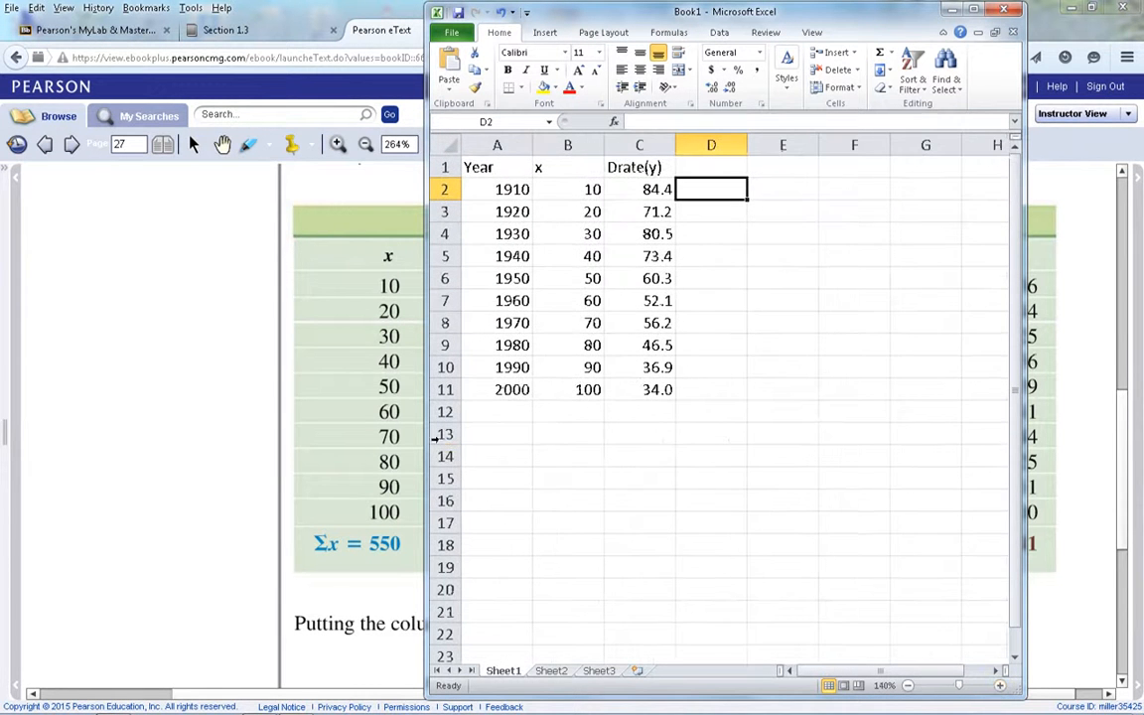
pyautogui.moveTo(424, 430); pyautogui.dragTo(124, 395)
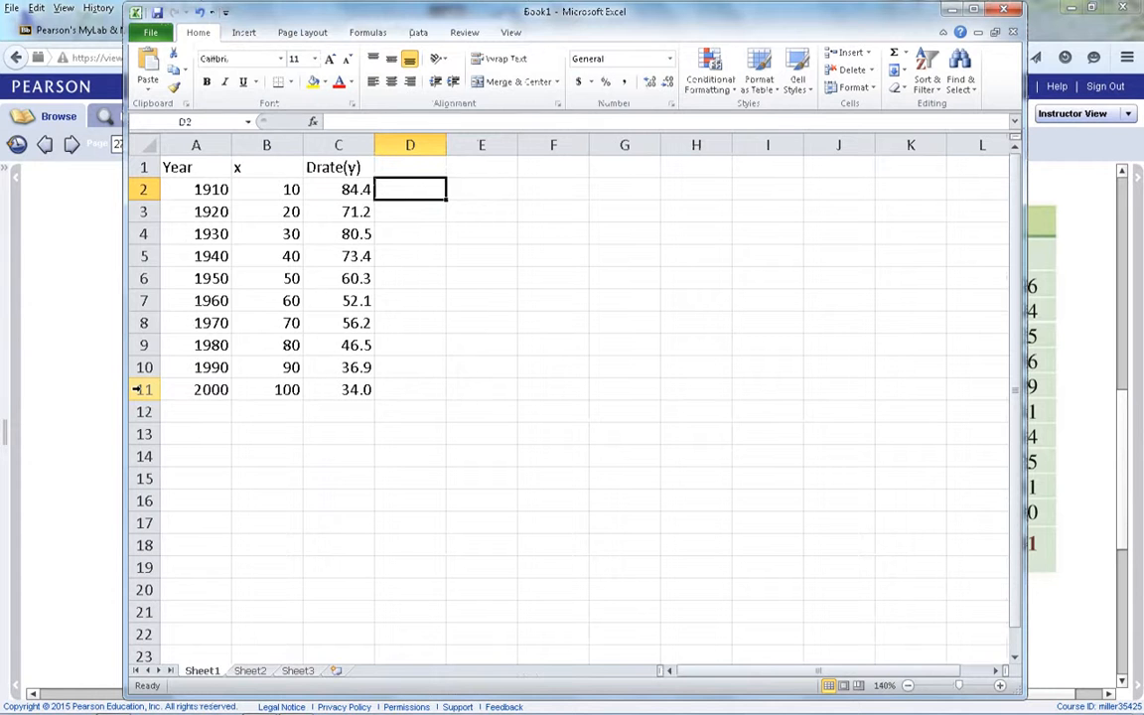
pyautogui.moveTo(206, 188); pyautogui.dragTo(196, 388)
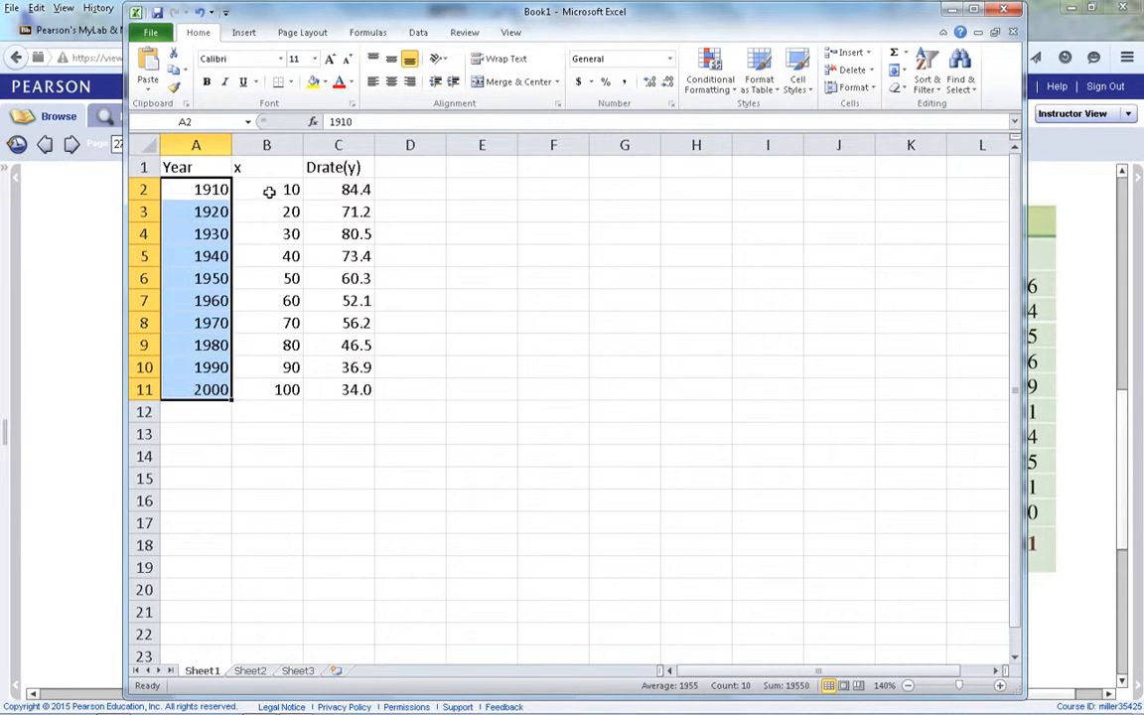
pyautogui.moveTo(268, 189); pyautogui.dragTo(271, 381)
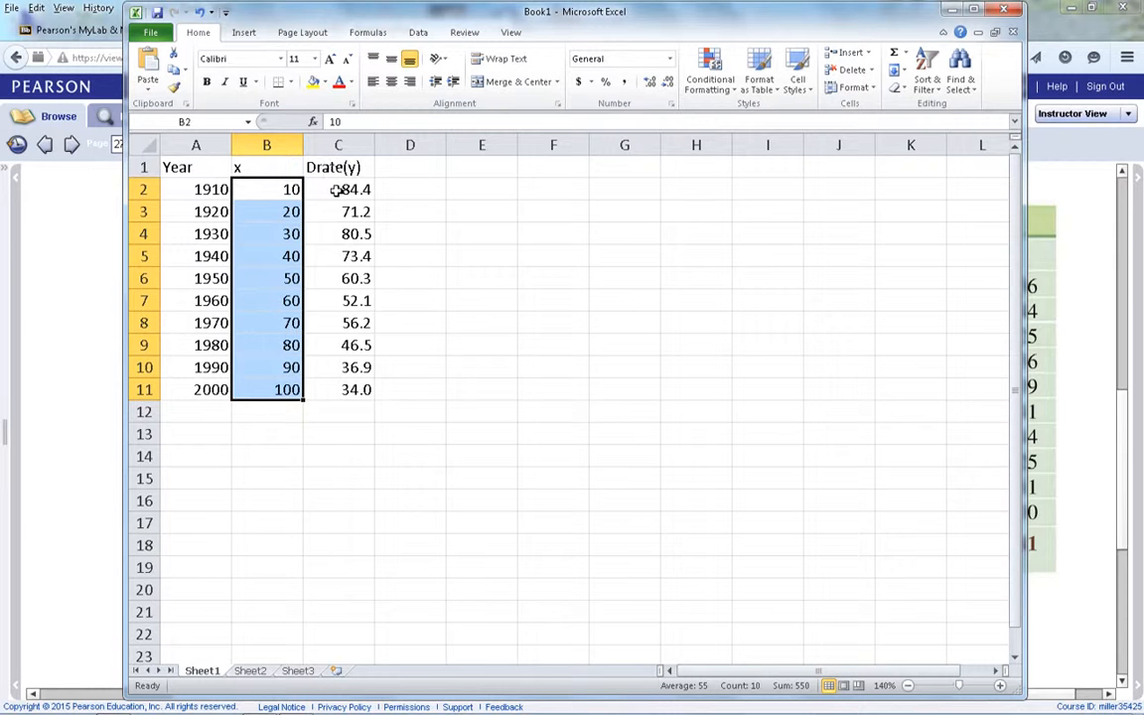
pyautogui.moveTo(338, 189); pyautogui.dragTo(352, 389)
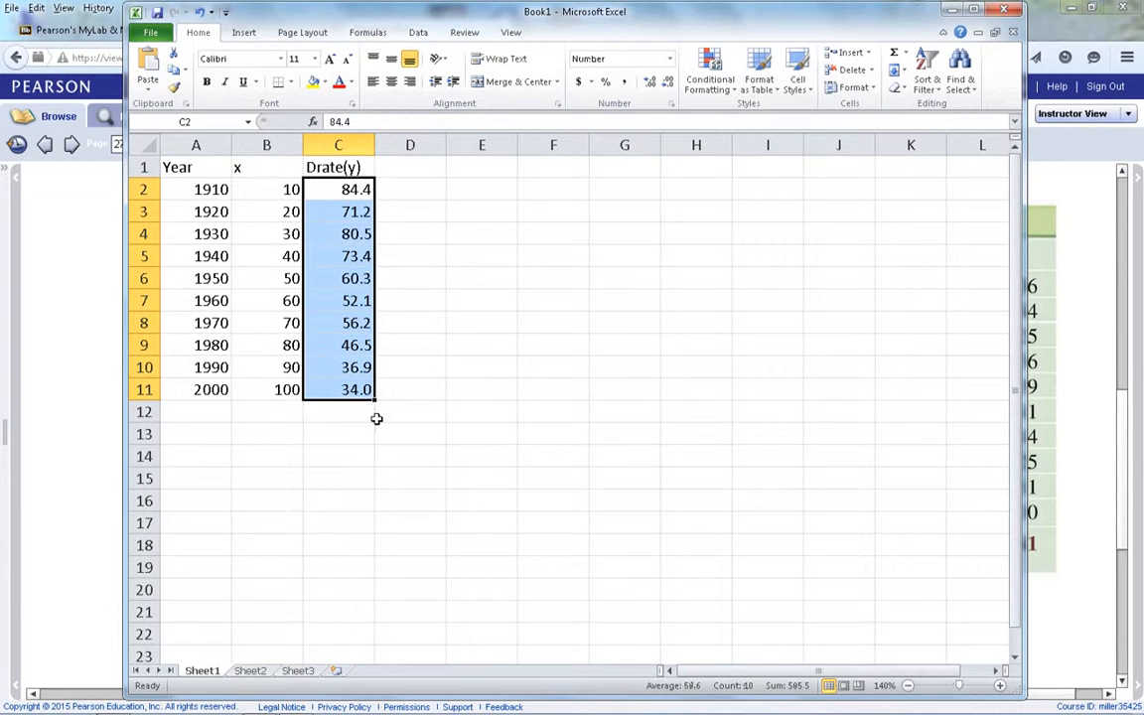
# - Add the heading x^2 in cell D1, beside the Drate(y) column
pyautogui.click(401, 171)
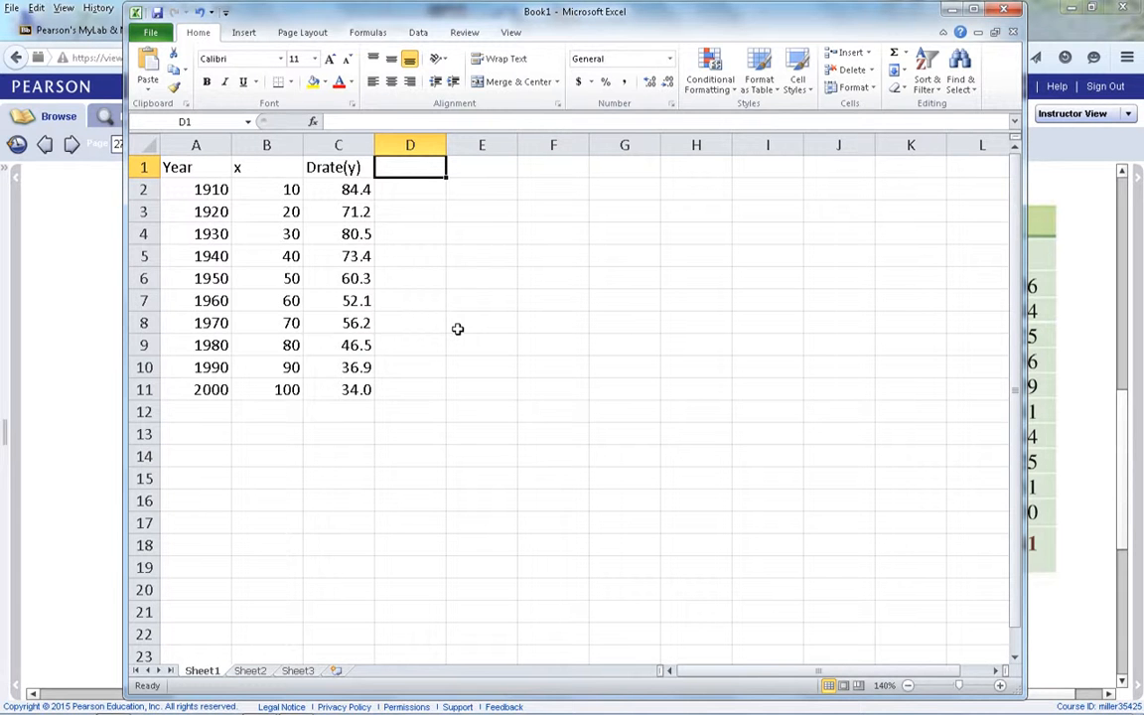
pyautogui.write('x^')
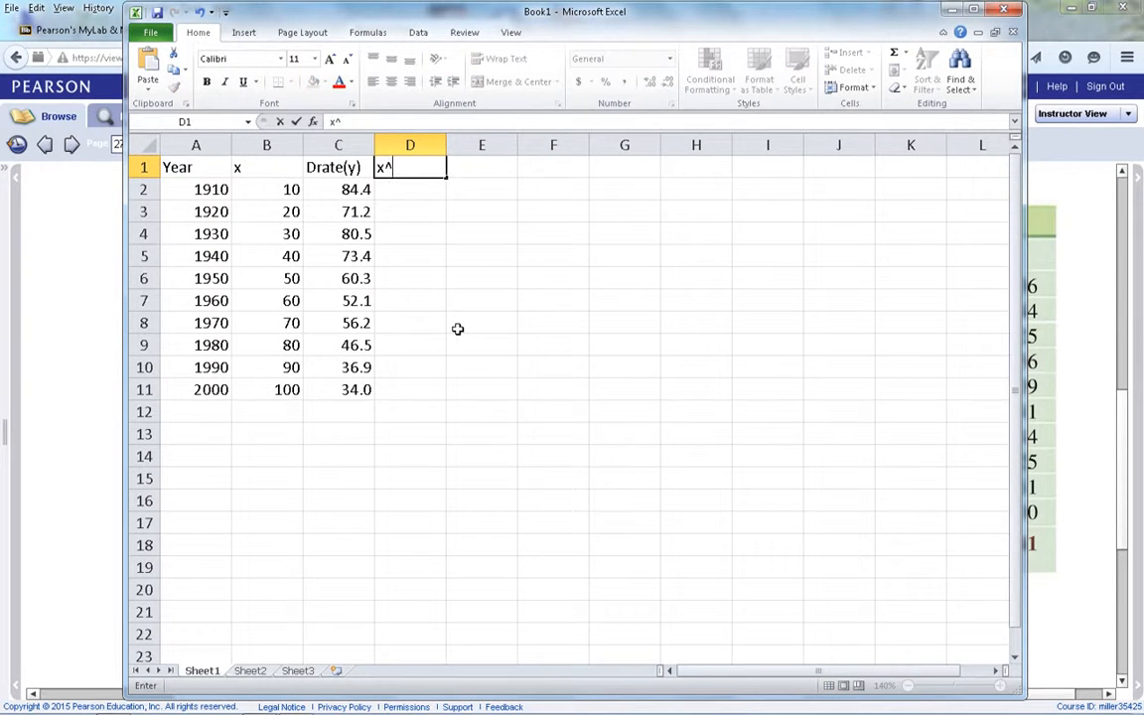
pyautogui.write('2')
pyautogui.press('Return')
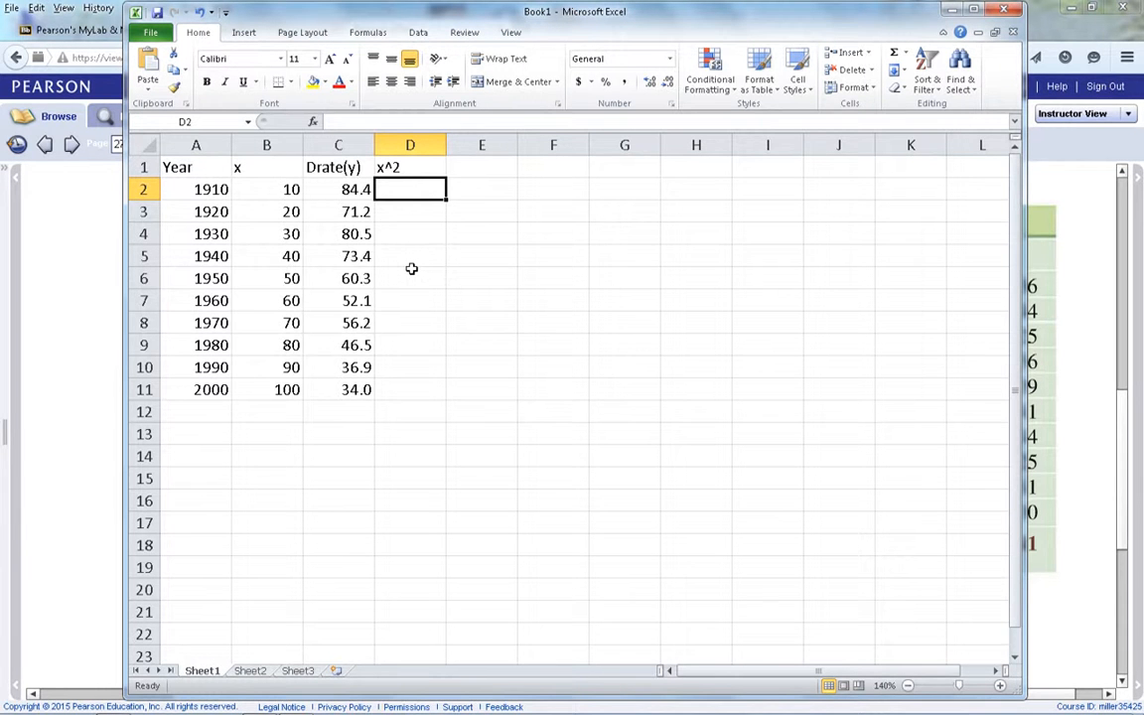
# - Square the first x value in cell D2 by multiplying it by itself with the formula =b2*b2
pyautogui.click(268, 189)
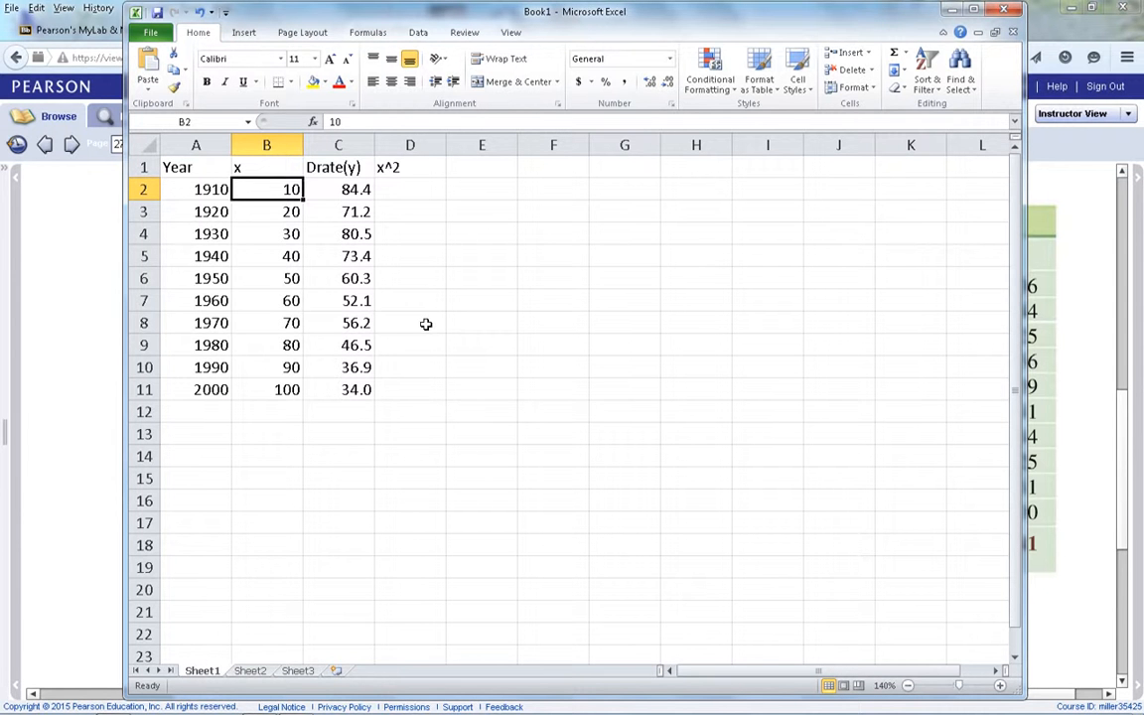
pyautogui.click(397, 192)
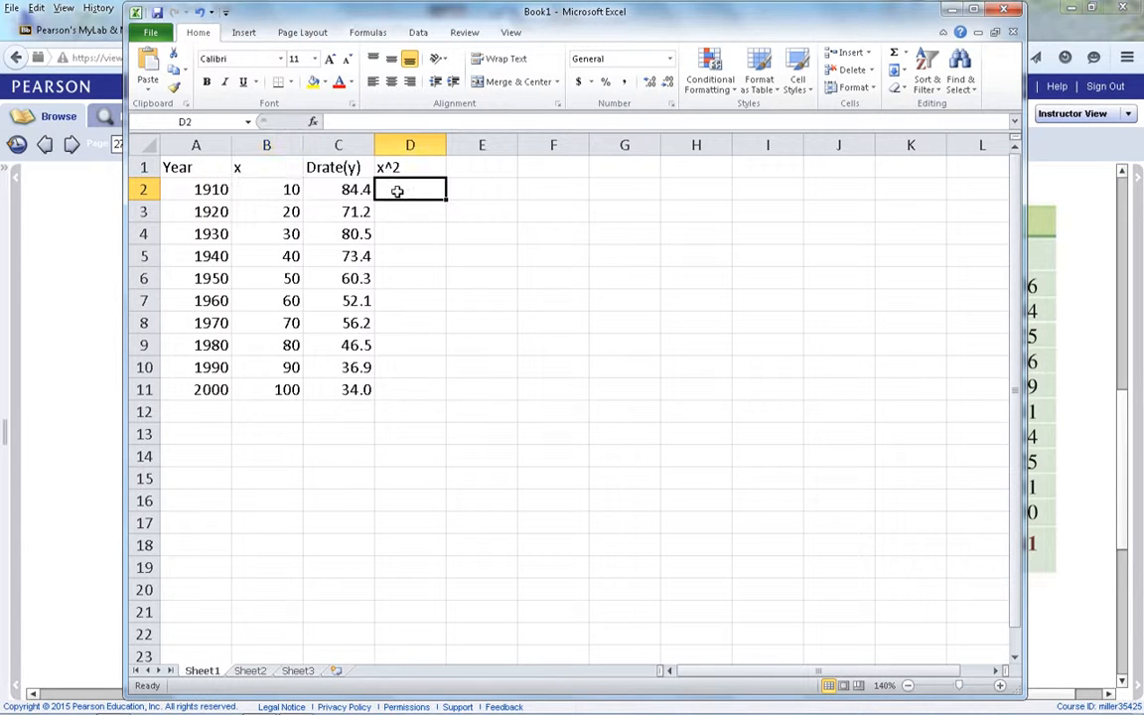
pyautogui.write('=')
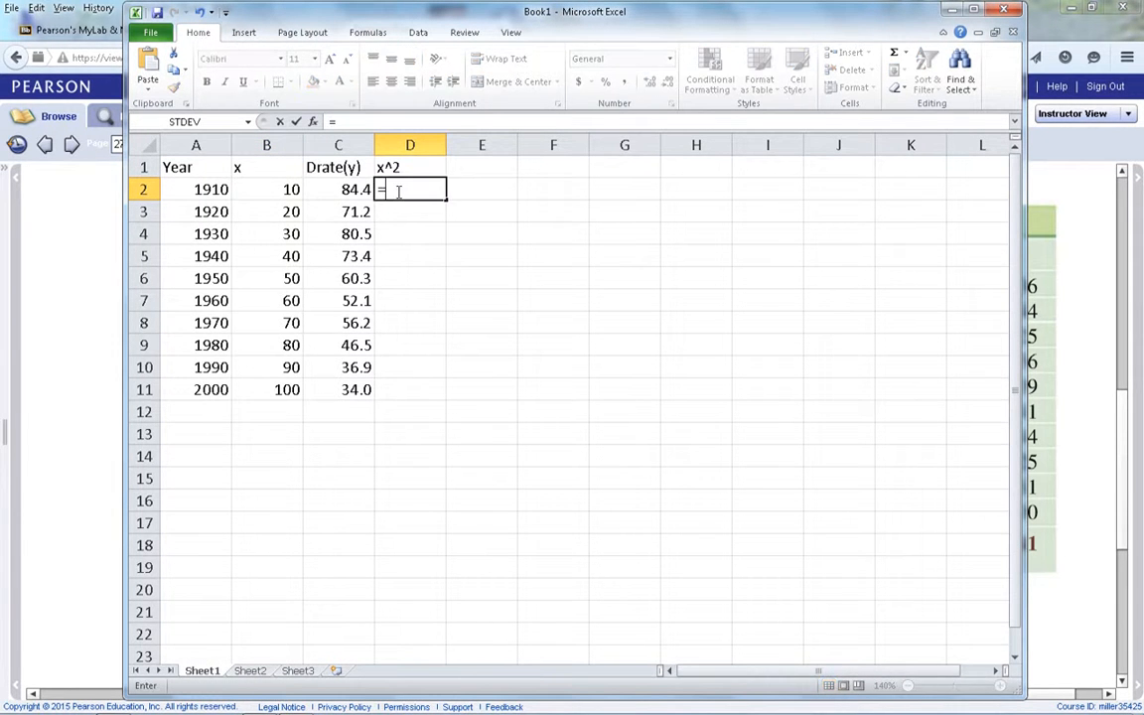
pyautogui.write('b2')
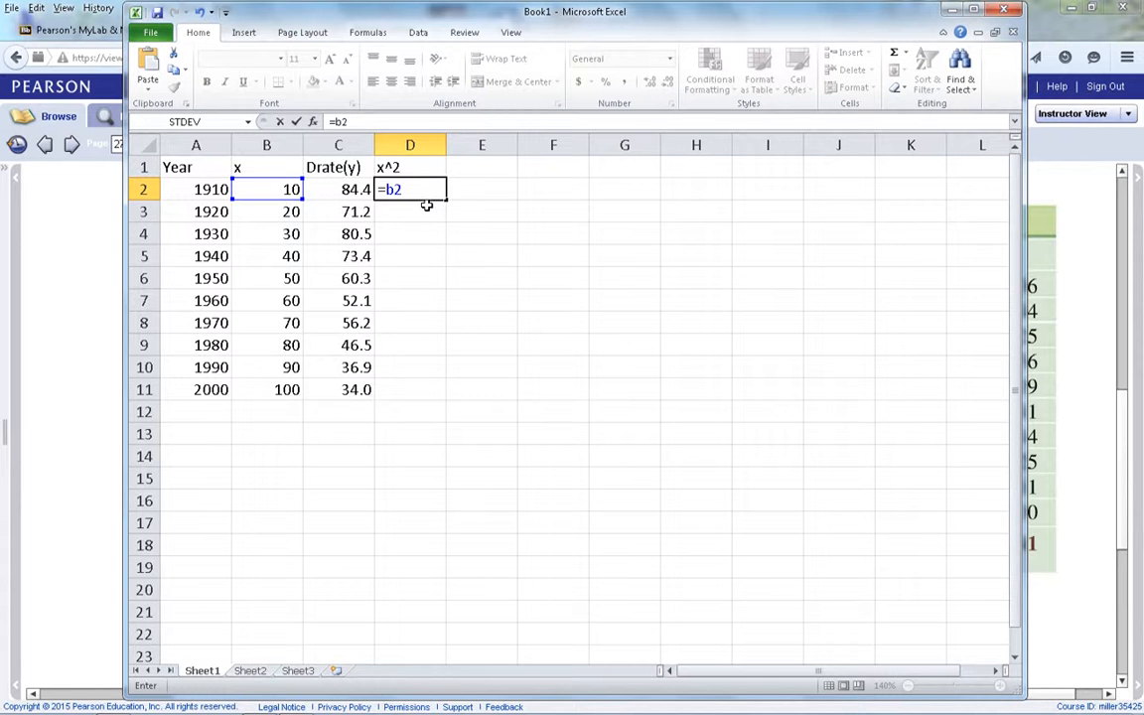
pyautogui.write('*b2')
pyautogui.press('Return')
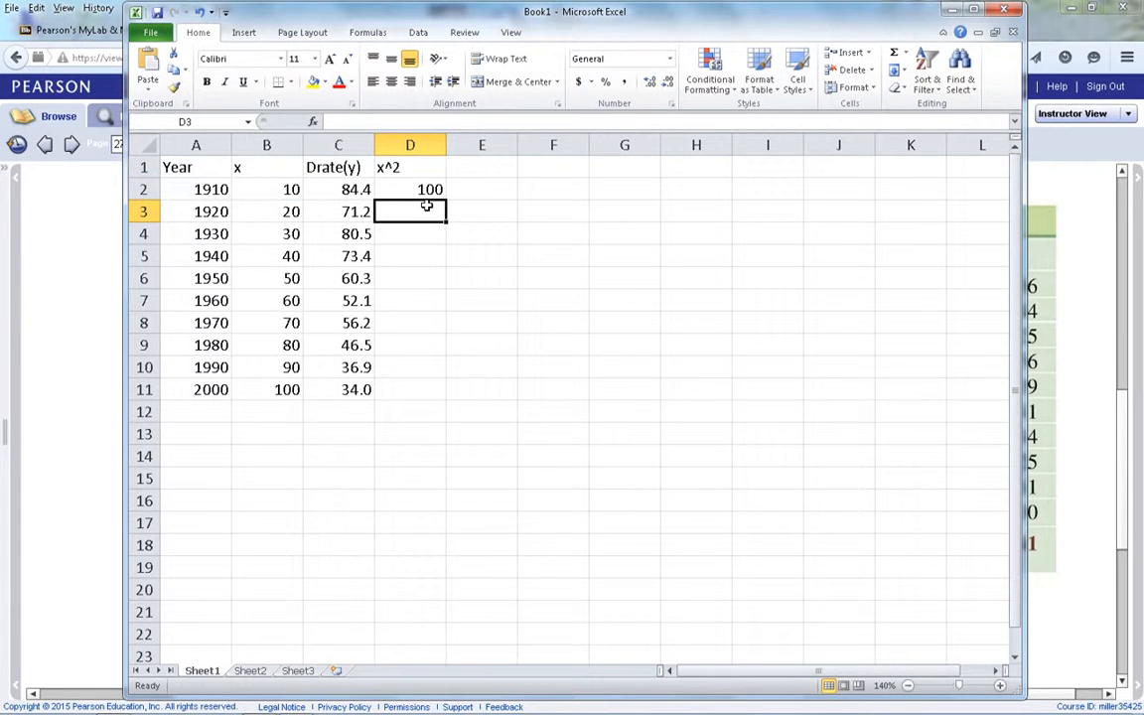
# - Enter the power formula =b2^2 in cell D2 and fill it down through D11
pyautogui.click(409, 192)
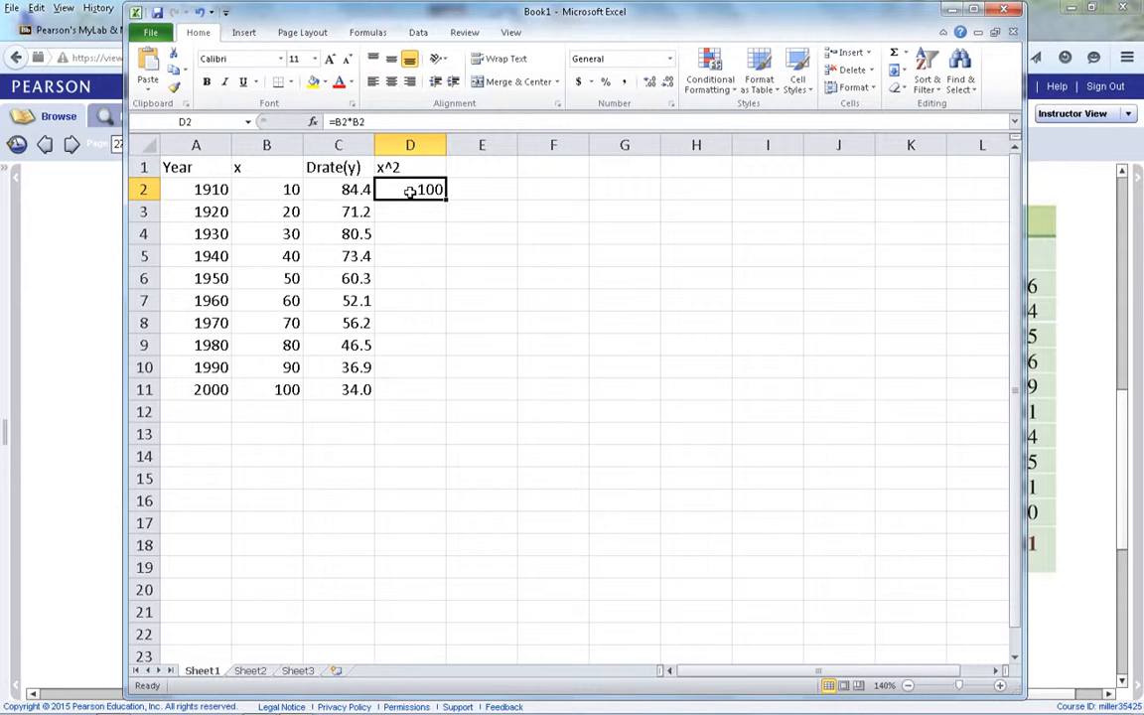
pyautogui.write('=b')
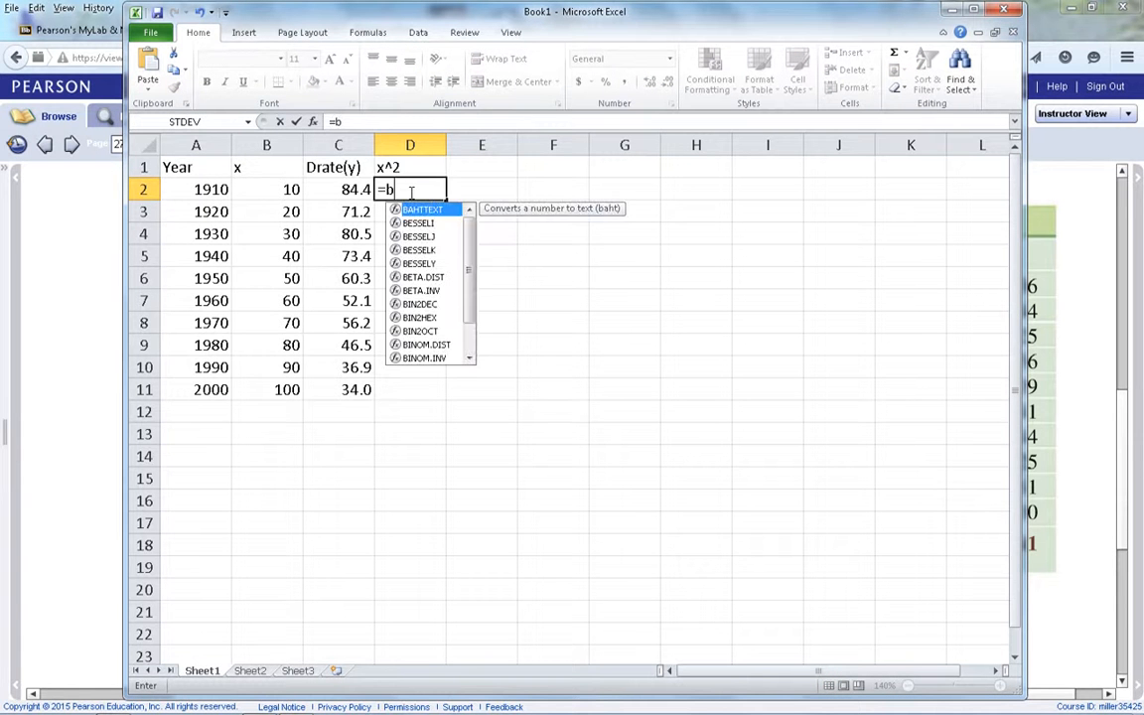
pyautogui.write('2^2')
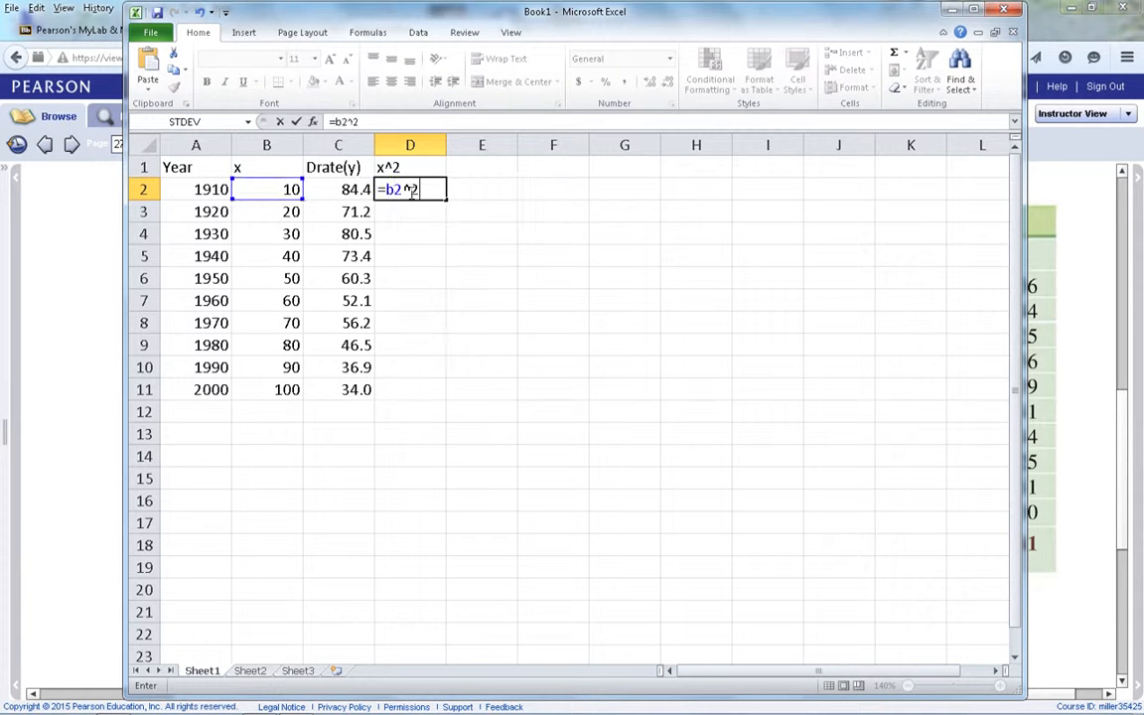
pyautogui.press('Return')
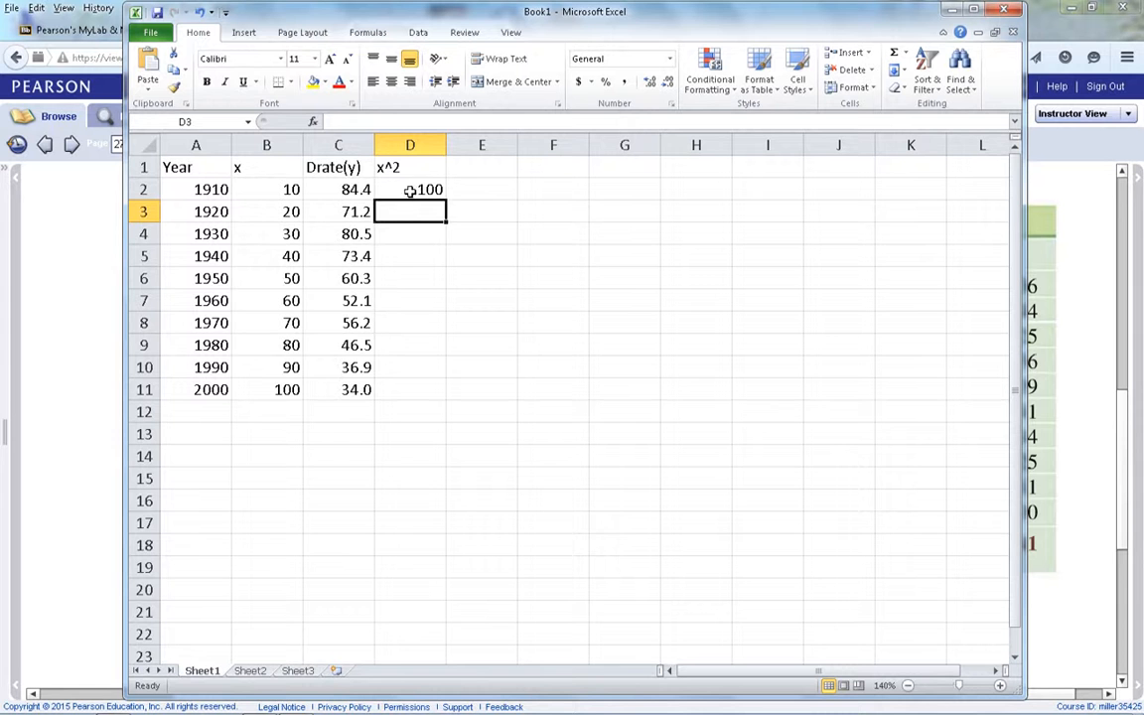
pyautogui.click(432, 193)
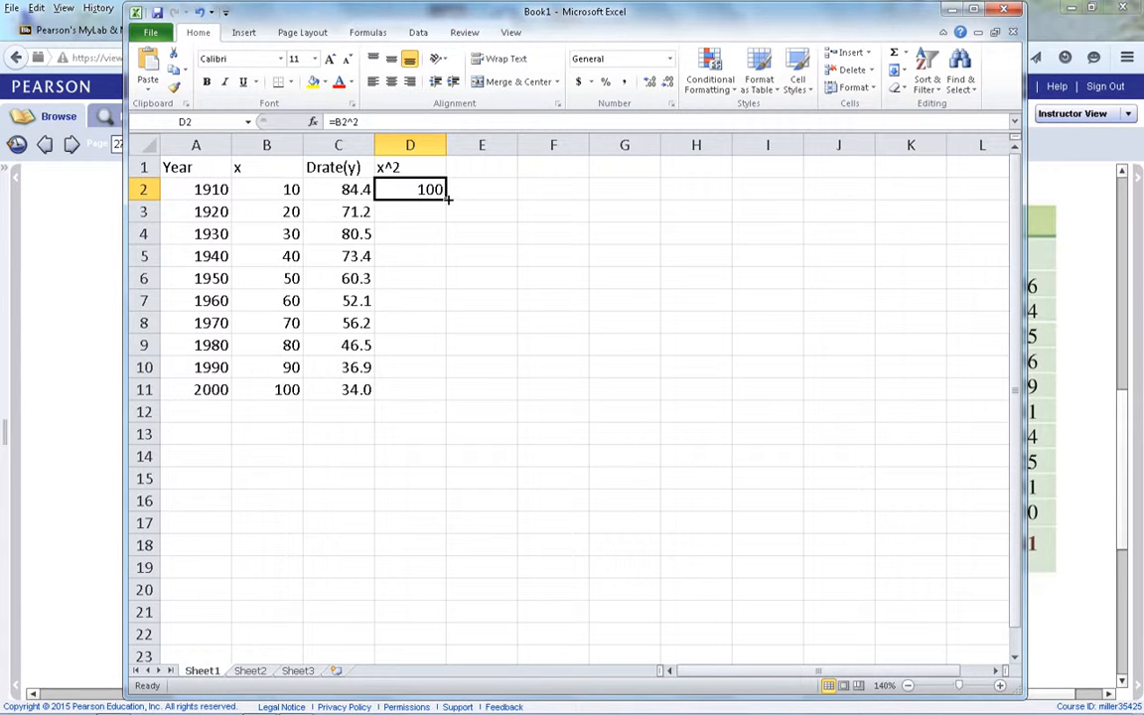
pyautogui.moveTo(448, 200); pyautogui.dragTo(427, 396)
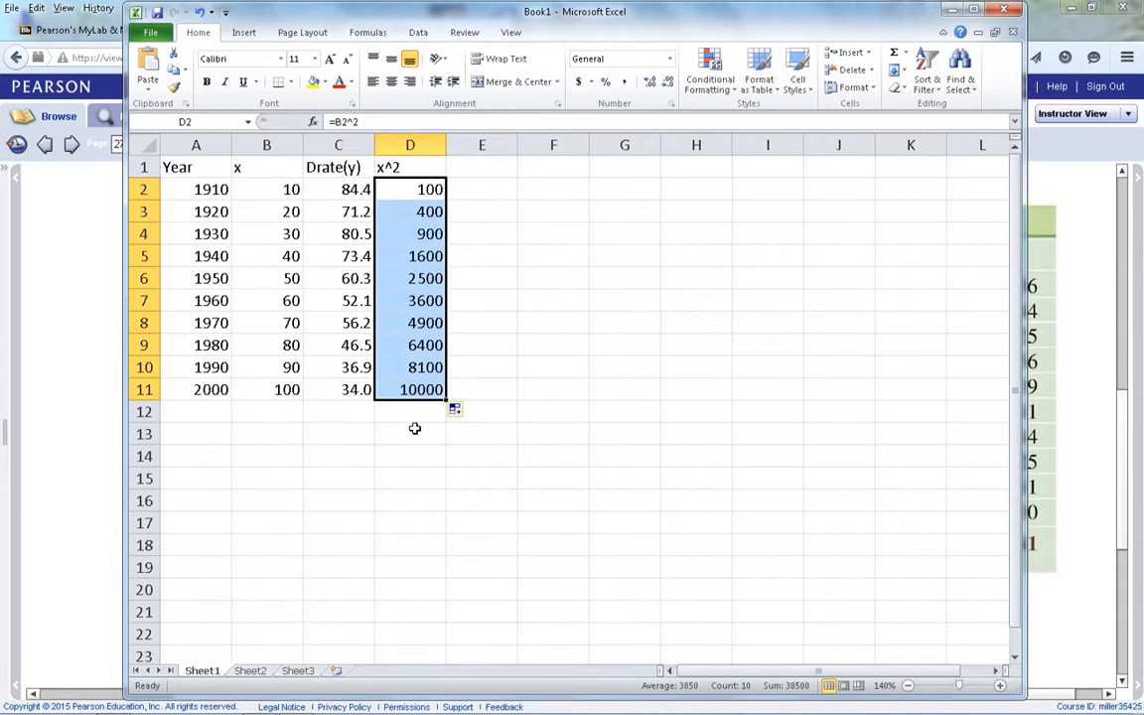
pyautogui.click(260, 210)
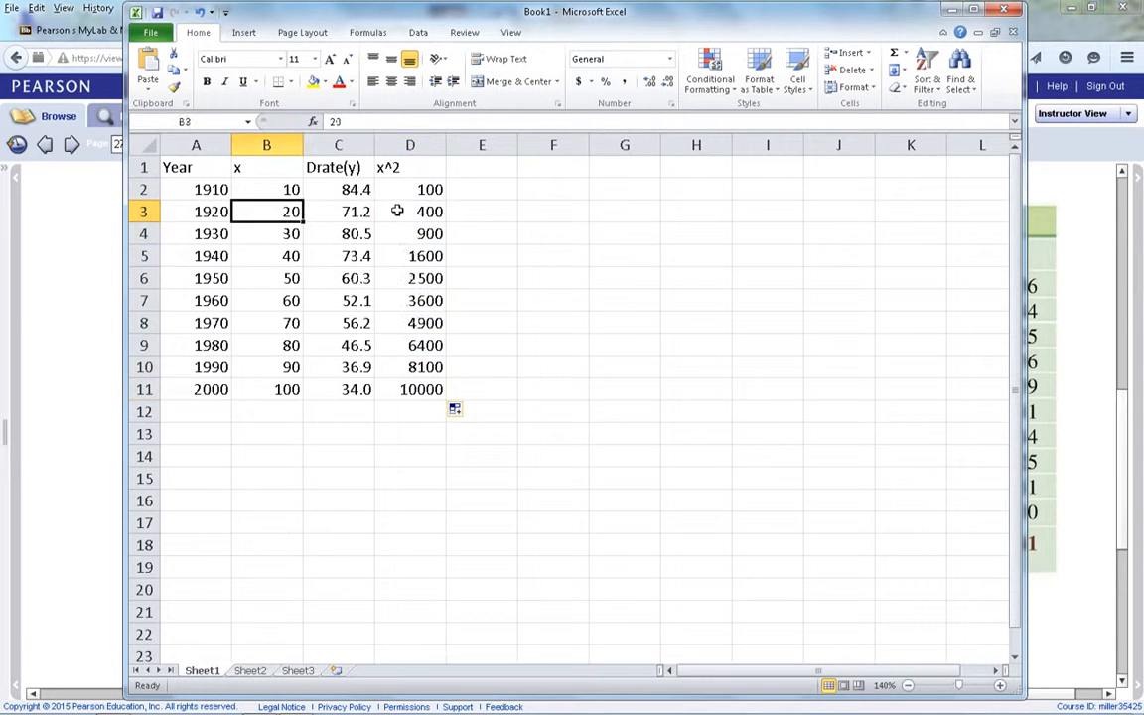
pyautogui.click(397, 210)
pyautogui.click(281, 229)
pyautogui.click(421, 234)
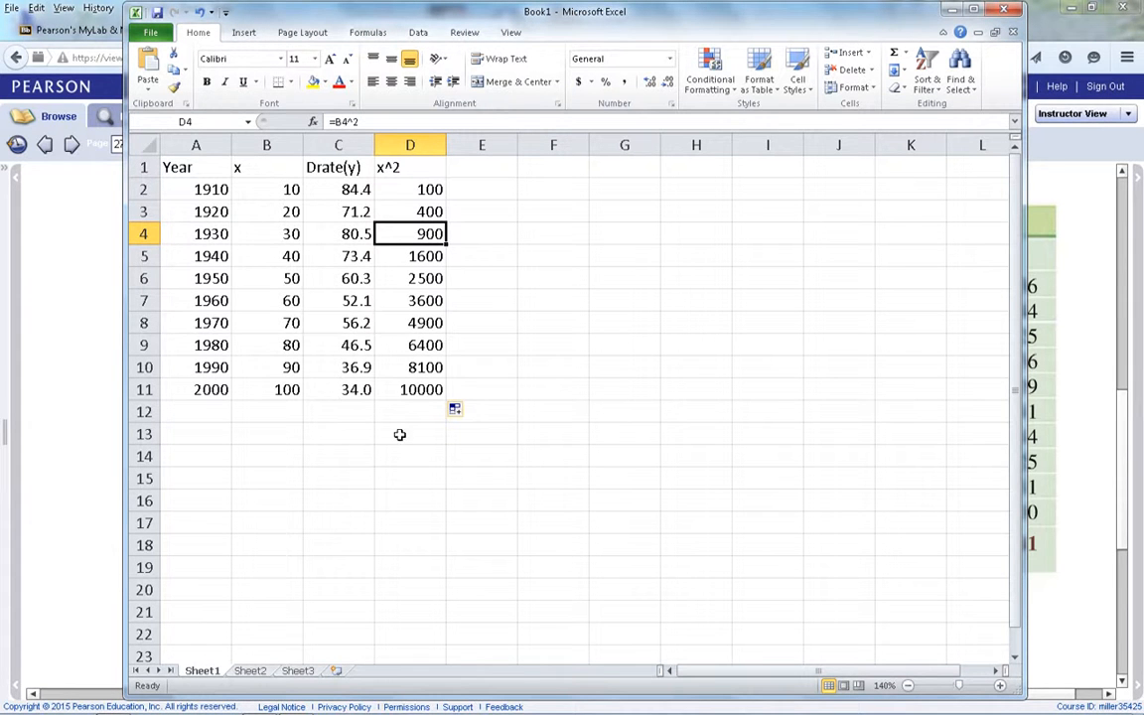
# - Add the heading y^2 in cell E1, beside the x^2 column
pyautogui.click(479, 170)
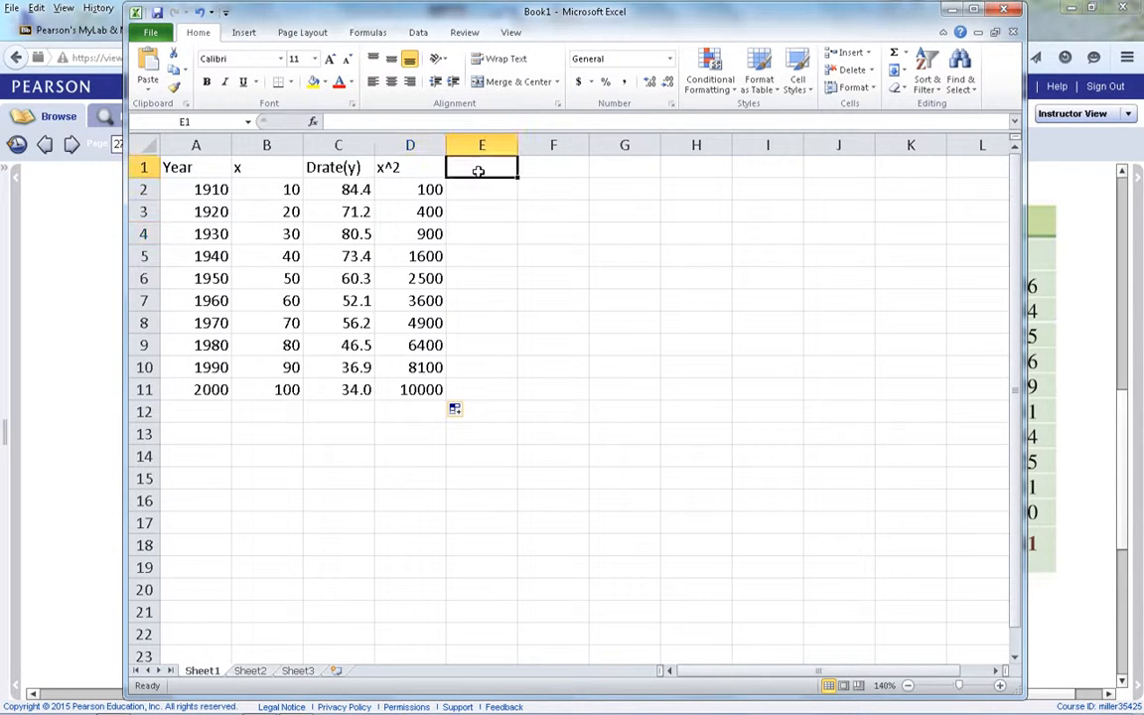
pyautogui.write('y')
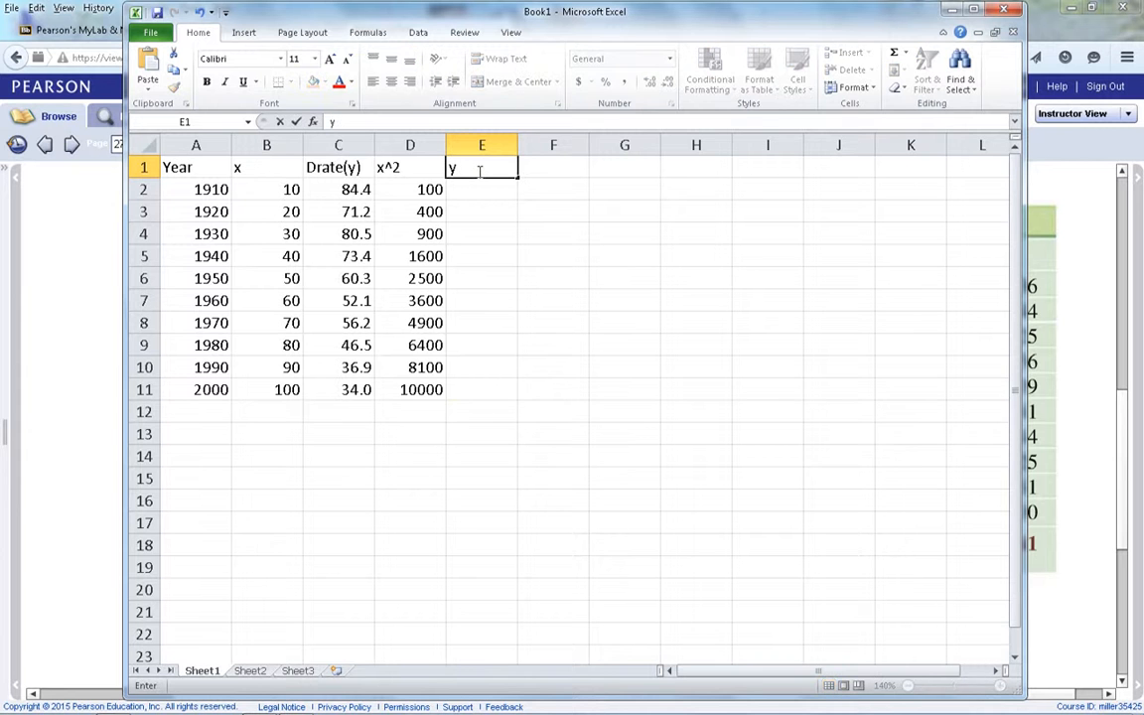
pyautogui.write('^2')
pyautogui.press('Return')
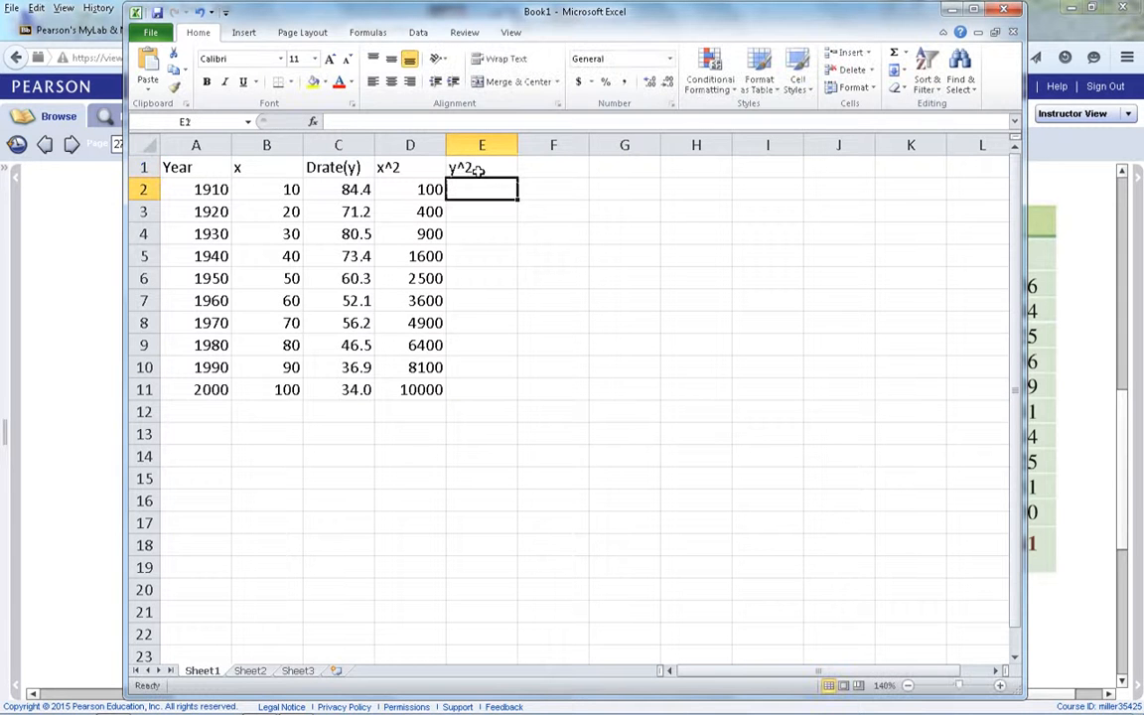
# - Square the first Drate(y) value in cell E2 with =c2^2 and fill the formula down through E11
pyautogui.click(335, 189)
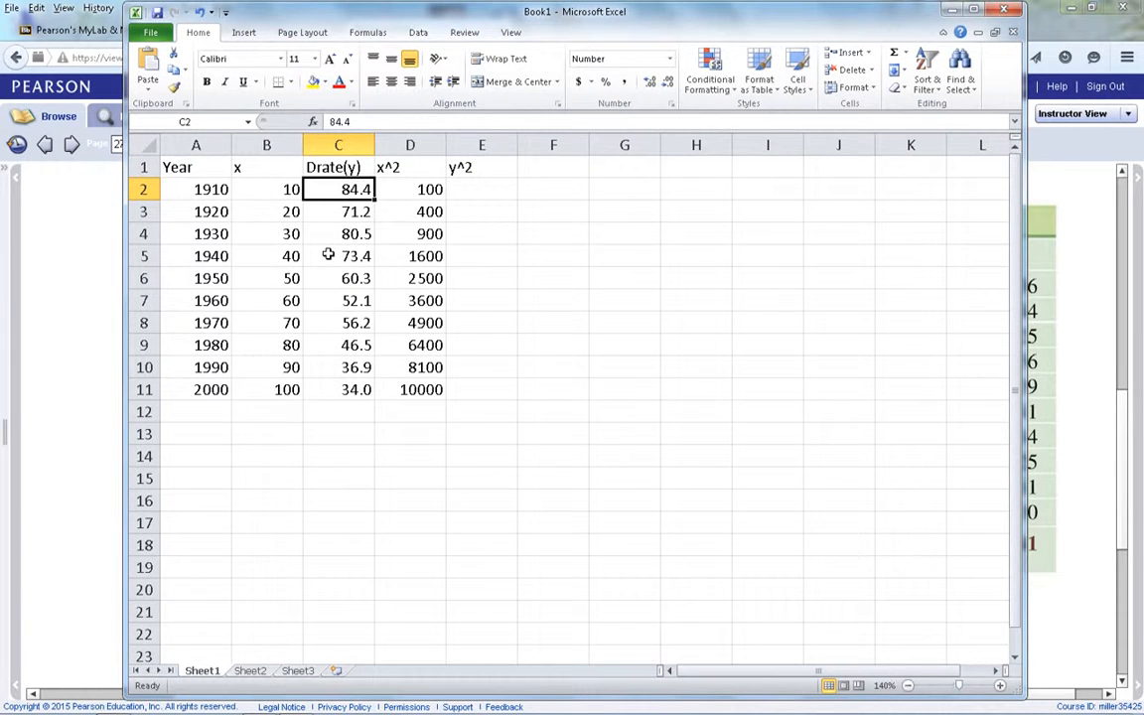
pyautogui.click(495, 189)
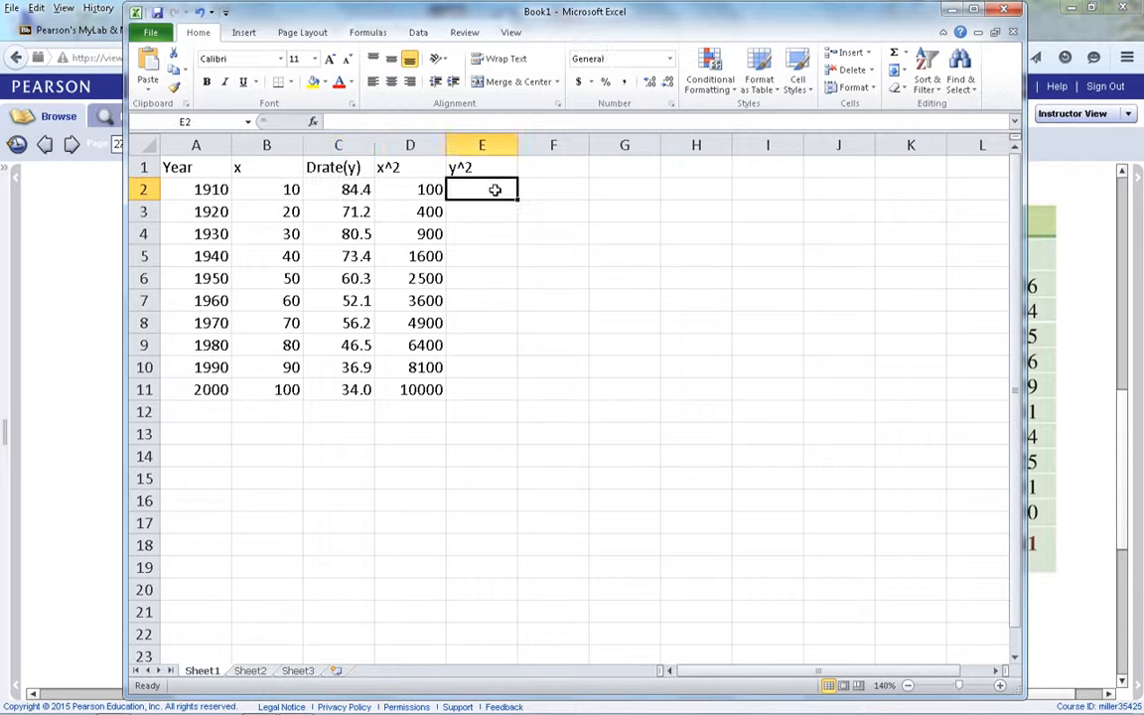
pyautogui.write('=')
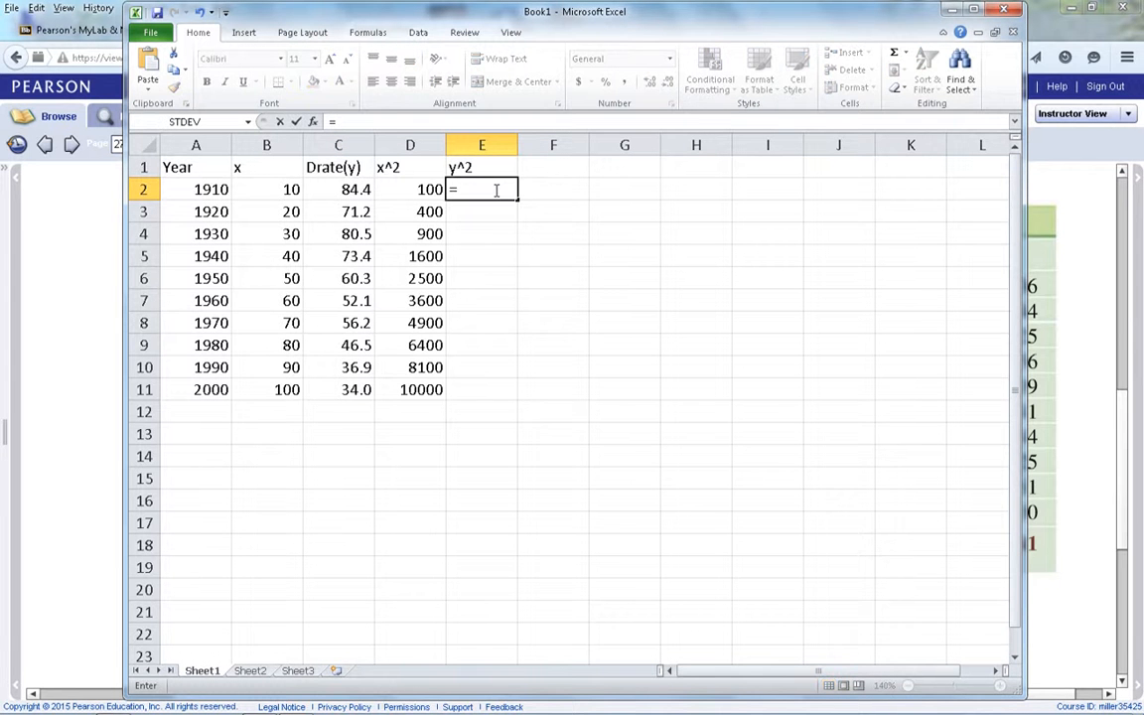
pyautogui.write('c2')
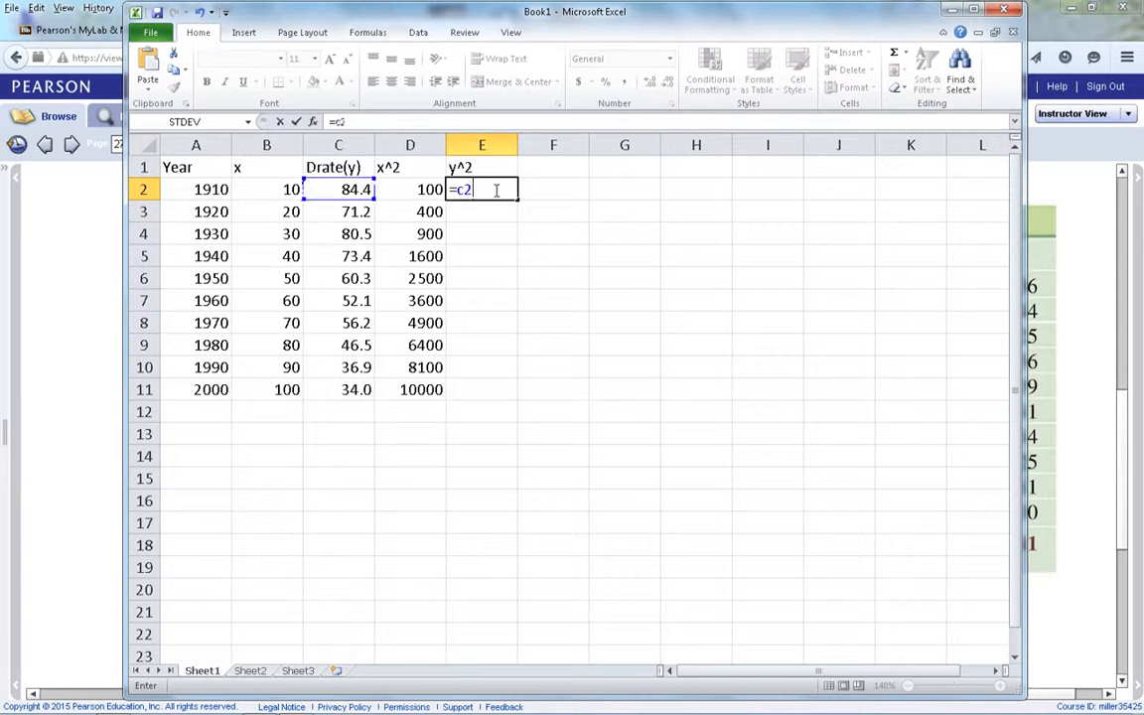
pyautogui.write('^2')
pyautogui.press('Return')
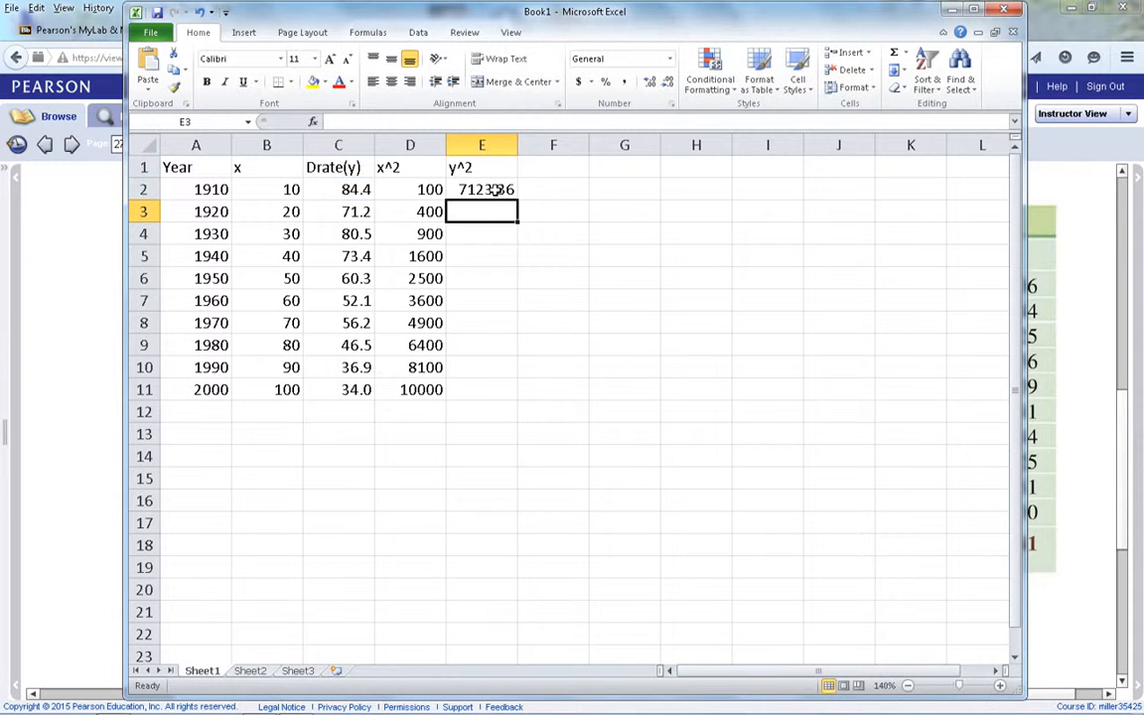
pyautogui.click(506, 197)
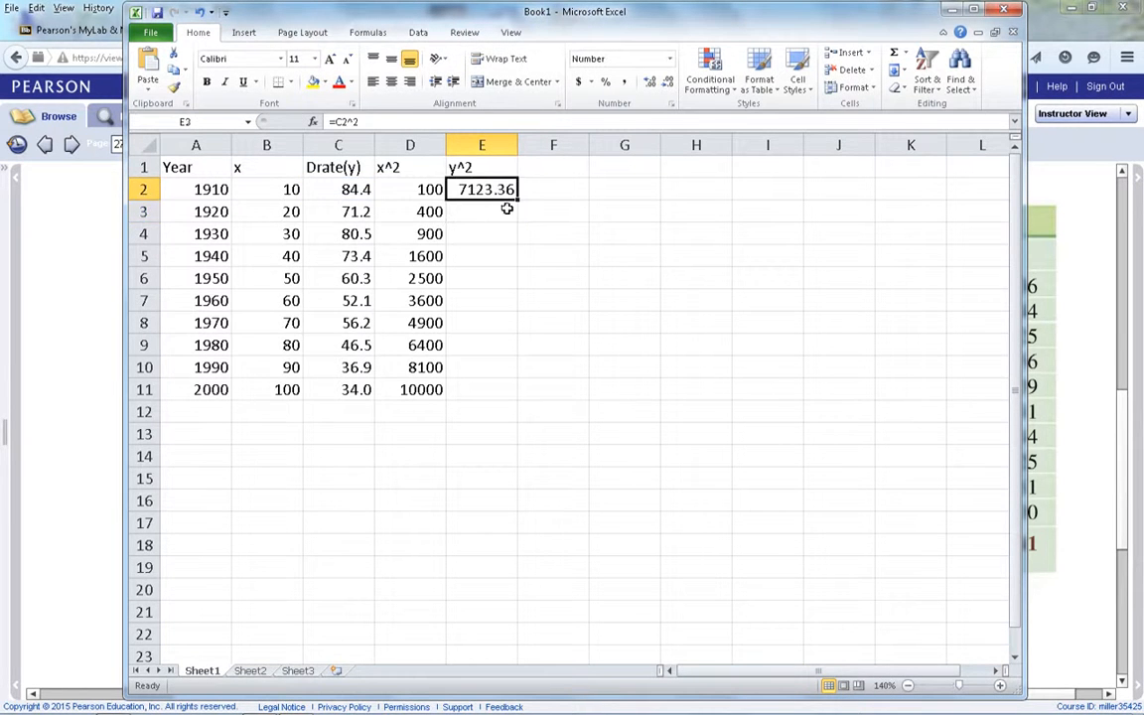
pyautogui.moveTo(516, 199); pyautogui.dragTo(505, 393)
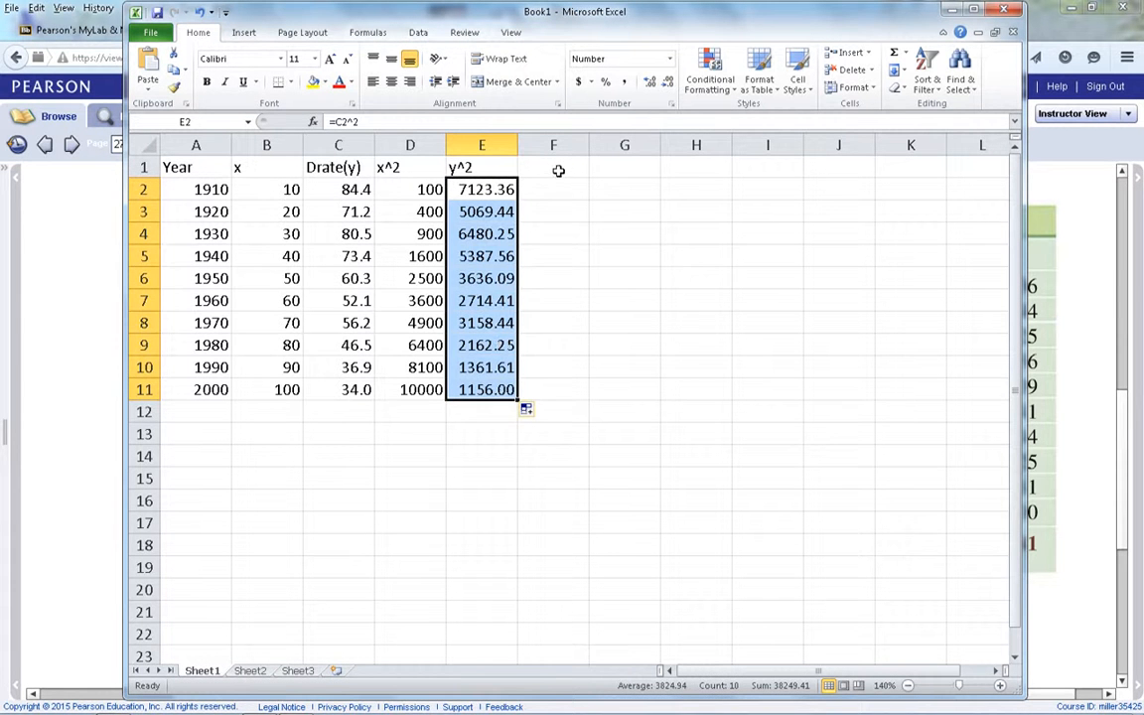
# - Add the heading xy in cell F1, beside the y^2 column
pyautogui.click(558, 170)
pyautogui.write('xy')
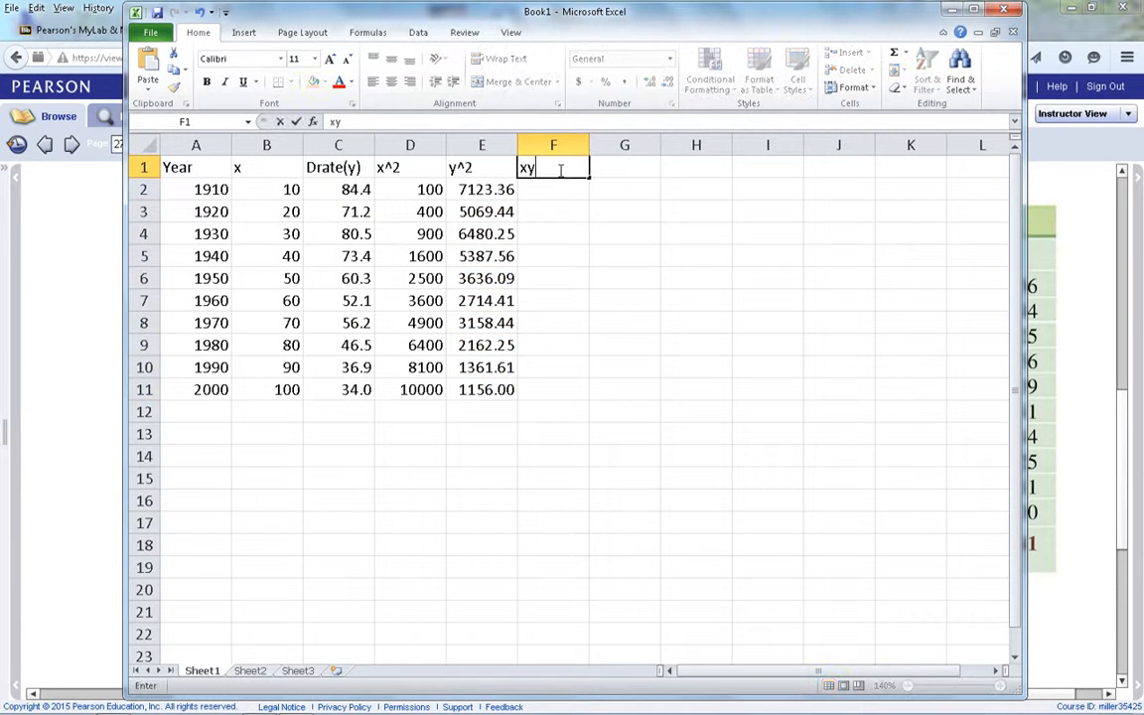
pyautogui.press('Return')
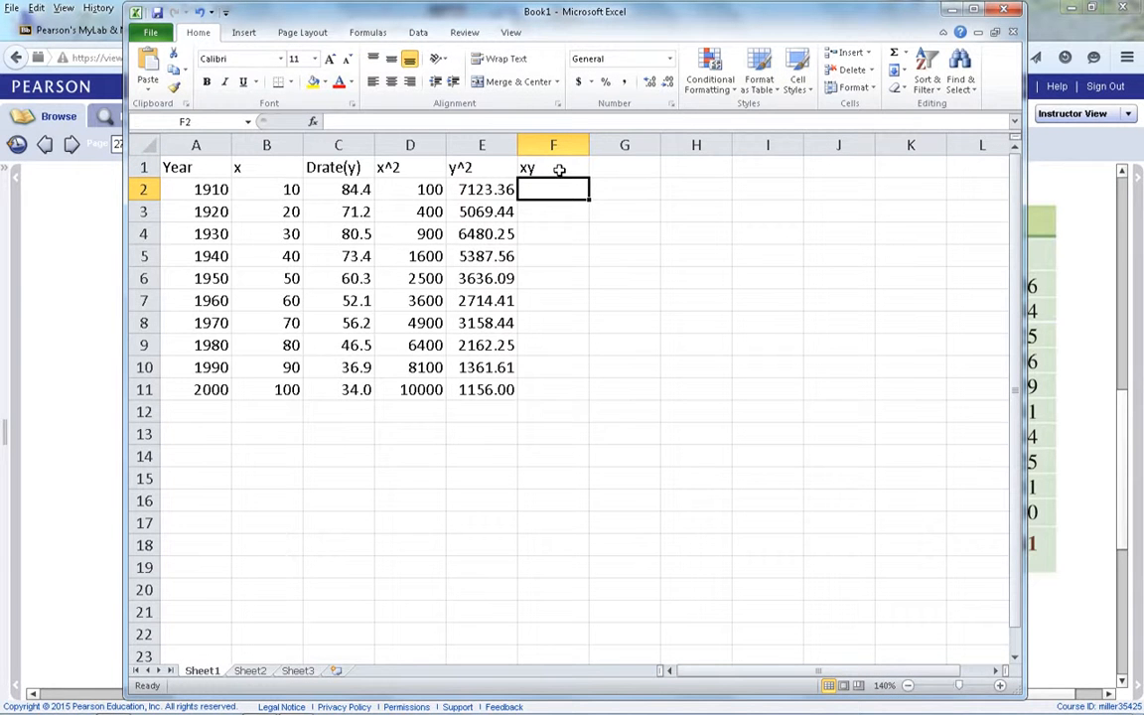
# - Multiply x by Drate(y) in cell F2 with =b2*c2, fill it down through F11, and check the copied formulas in F3 and F4
pyautogui.write('=b2')
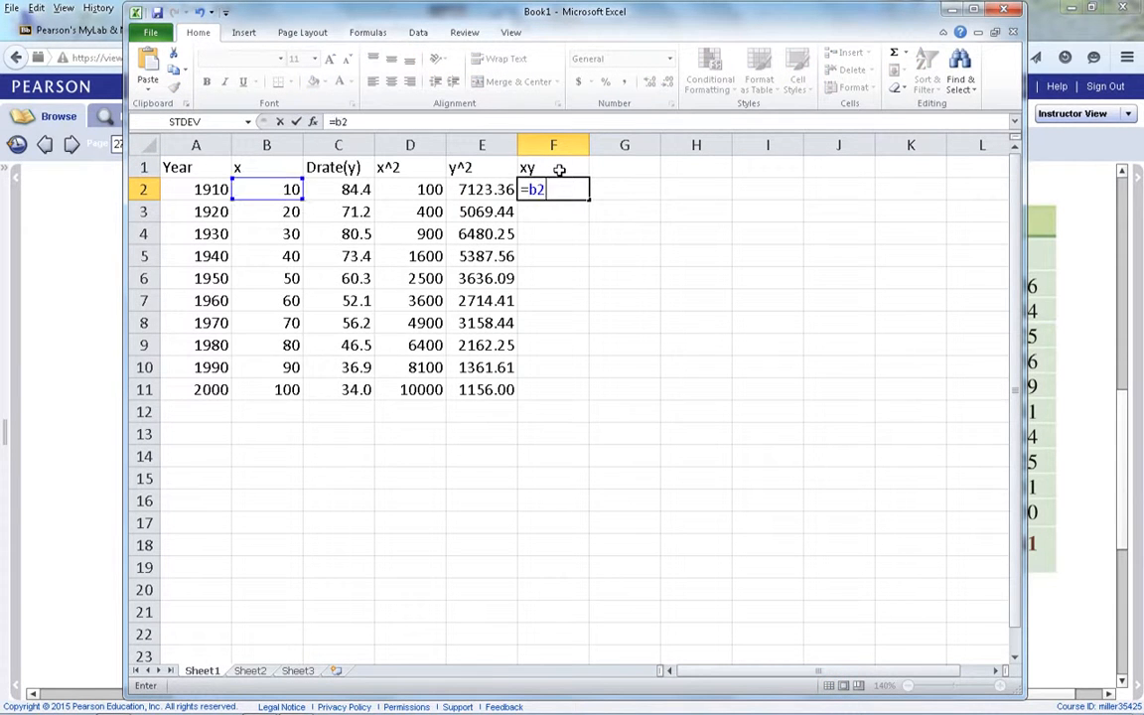
pyautogui.write('*c2')
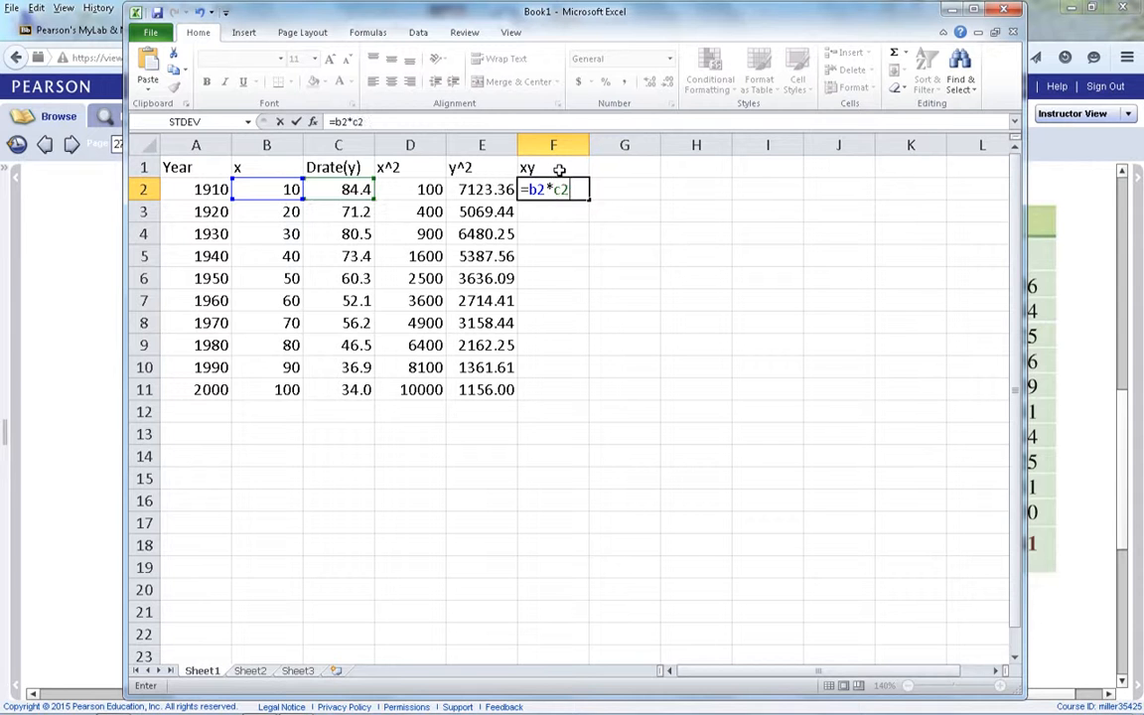
pyautogui.press('Return')
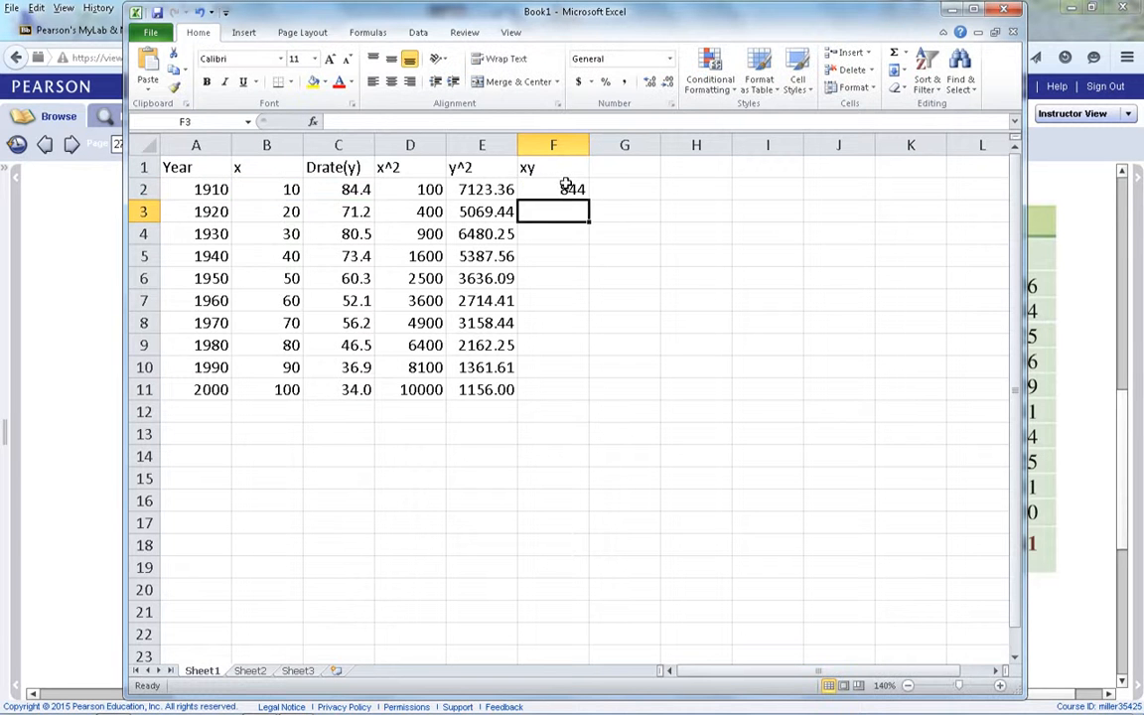
pyautogui.click(566, 187)
pyautogui.moveTo(591, 204); pyautogui.dragTo(574, 391)
pyautogui.click(564, 217)
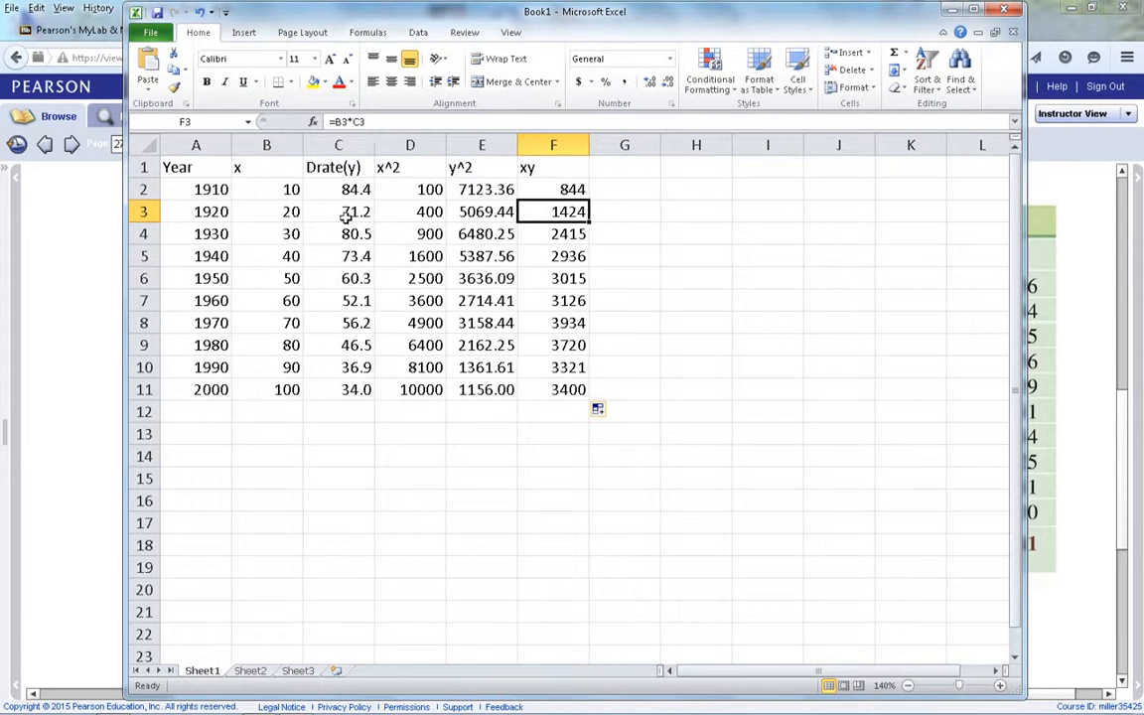
pyautogui.click(549, 237)
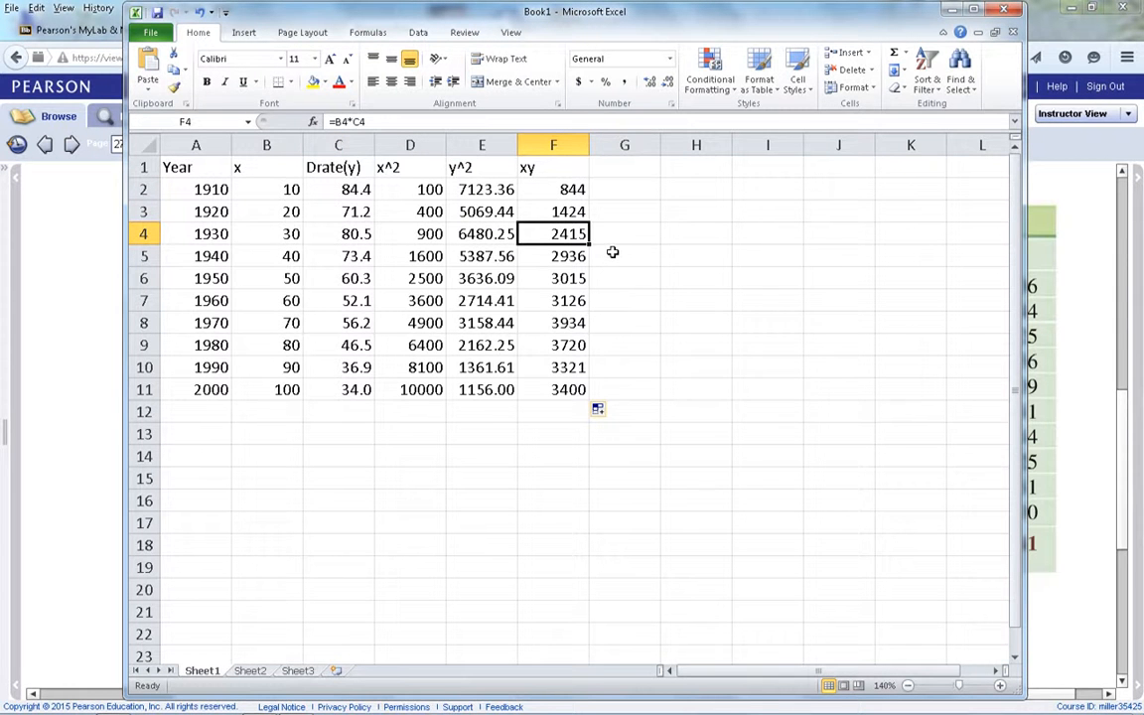
pyautogui.click(274, 408)
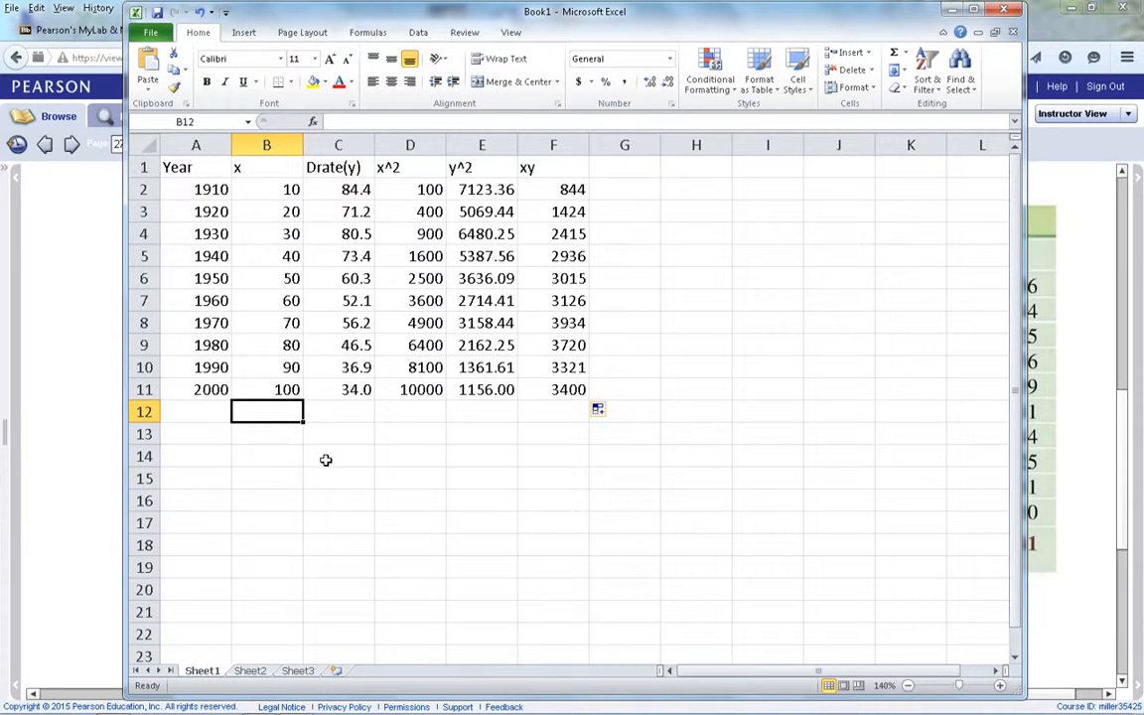
pyautogui.write('@sum(')
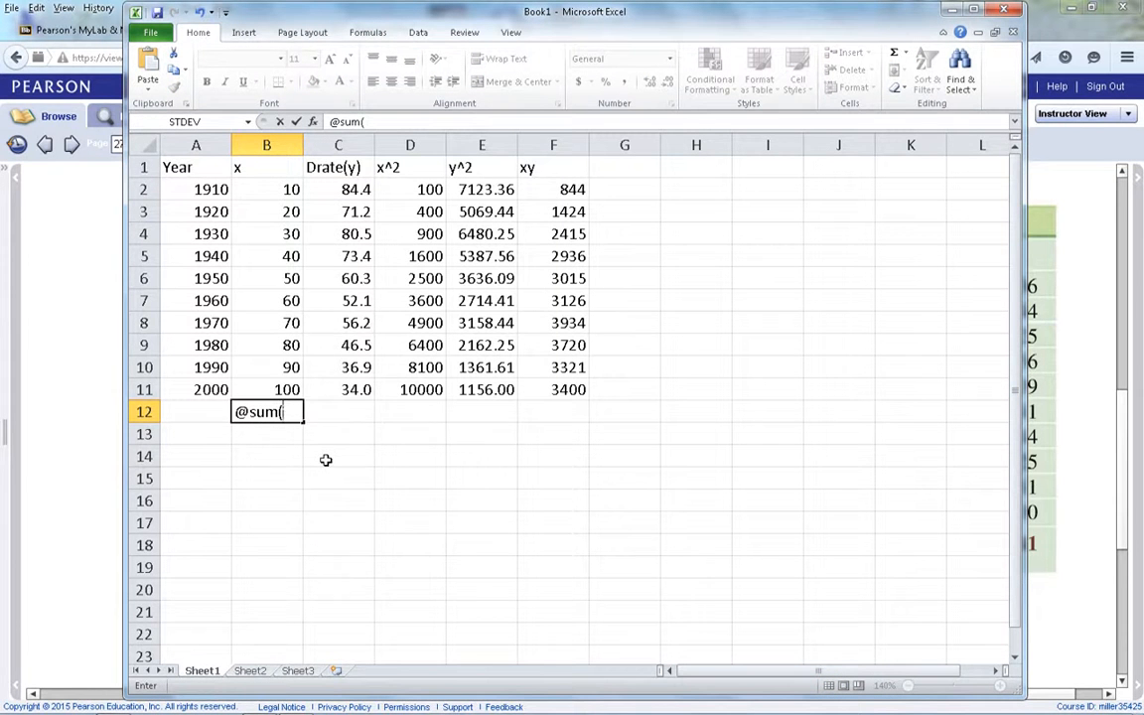
pyautogui.write('b2')
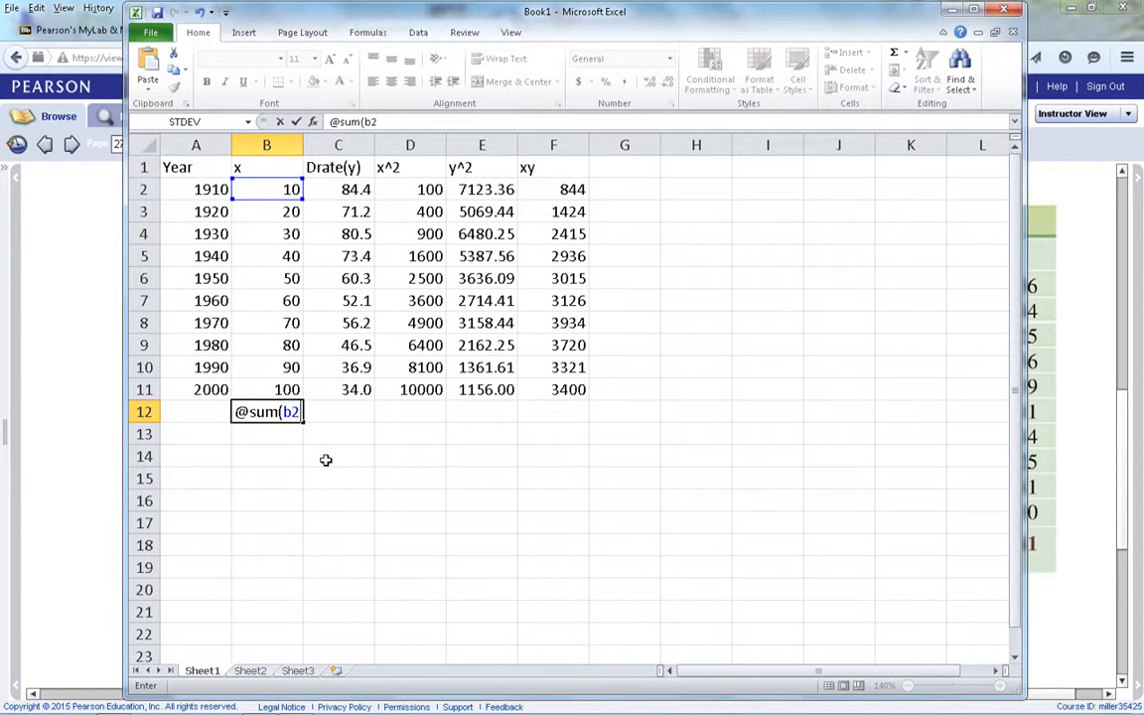
pyautogui.write(':b11)')
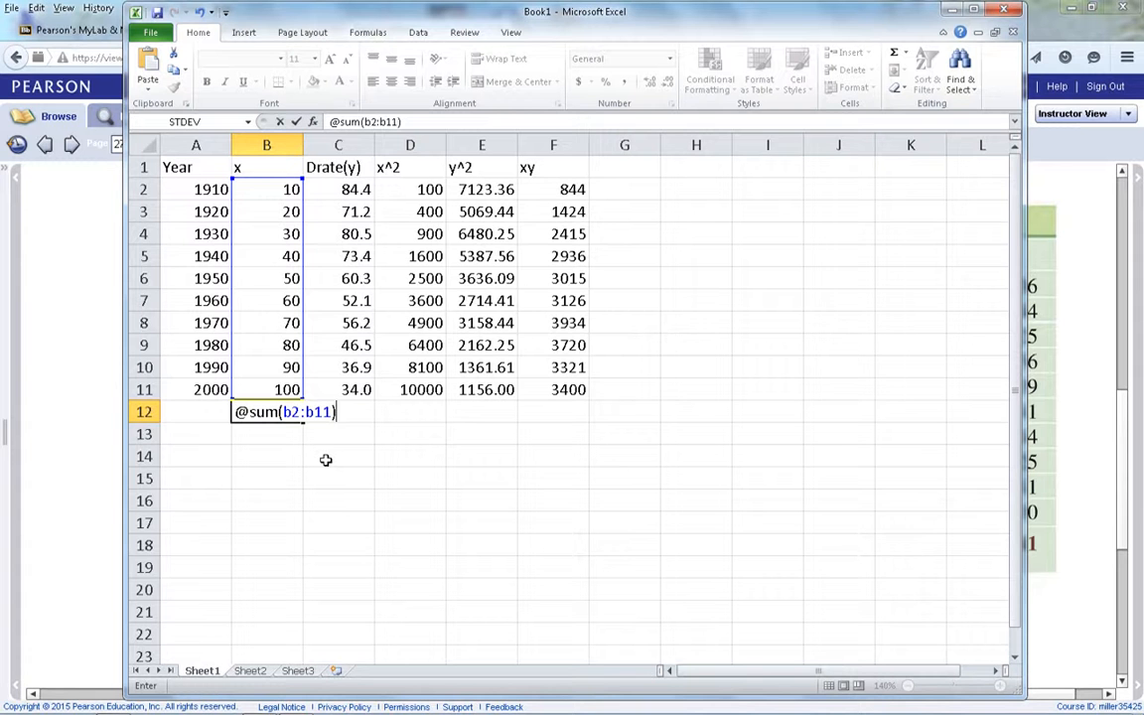
pyautogui.press('Return')
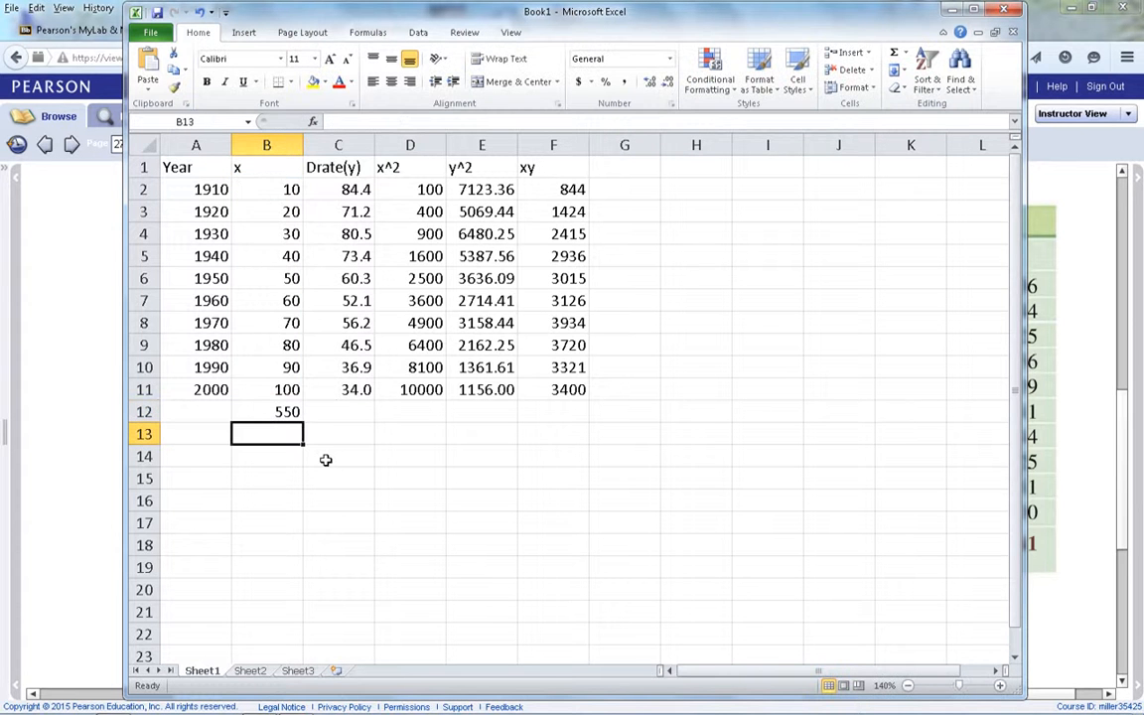
pyautogui.click(267, 411)
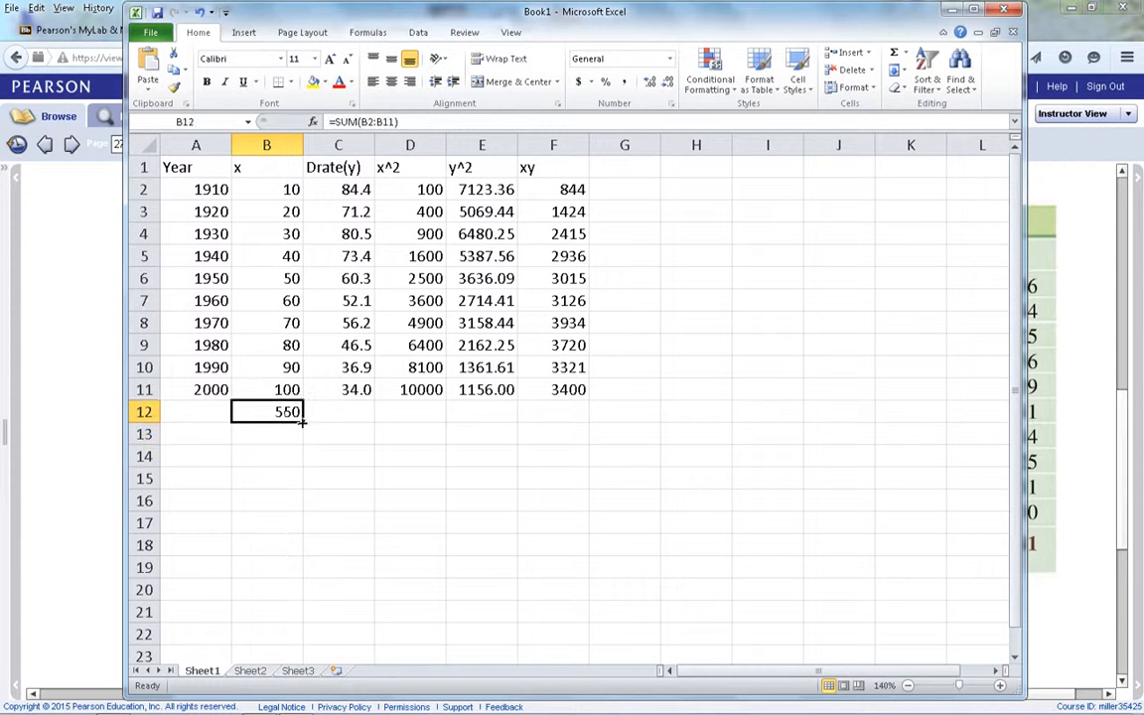
pyautogui.moveTo(302, 421); pyautogui.dragTo(576, 429)
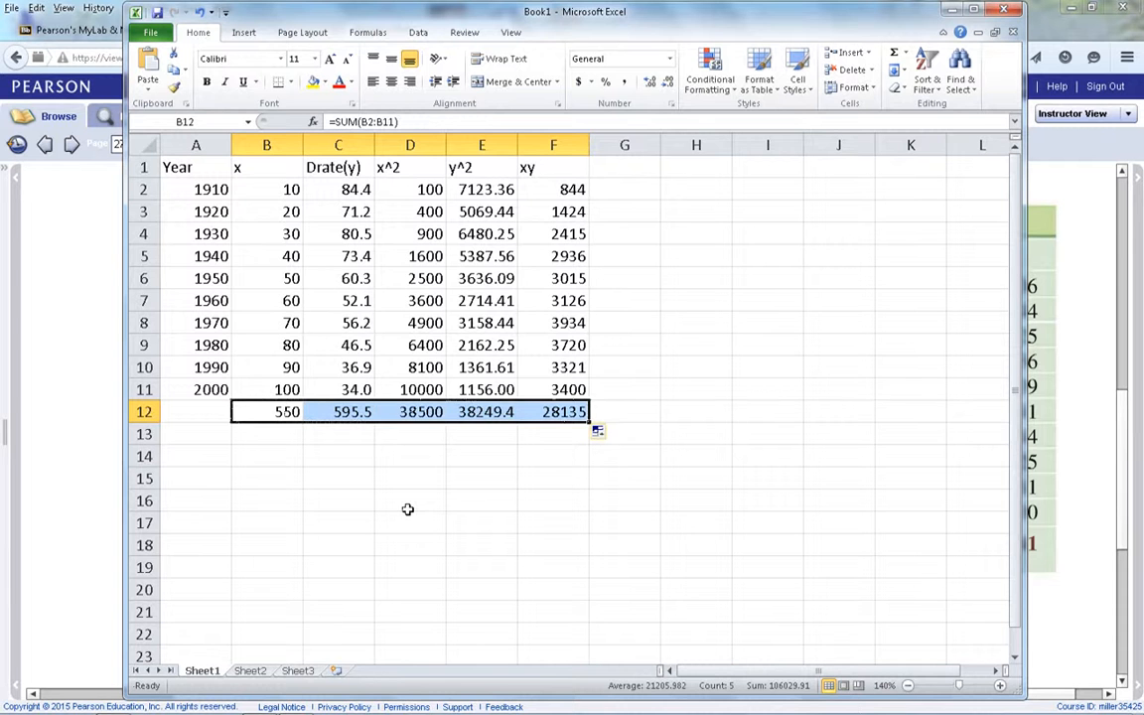
# - Inspect the copied sum formulas in C12 and D12 to see which ranges they add up
pyautogui.click(347, 434)
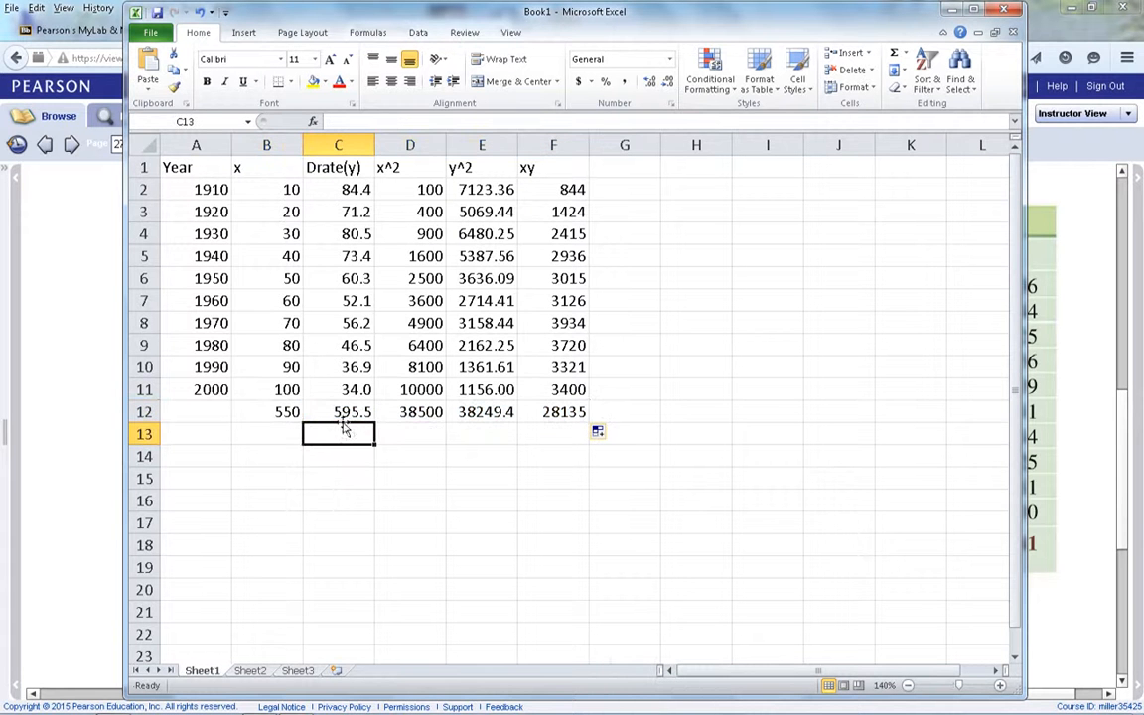
pyautogui.click(342, 416)
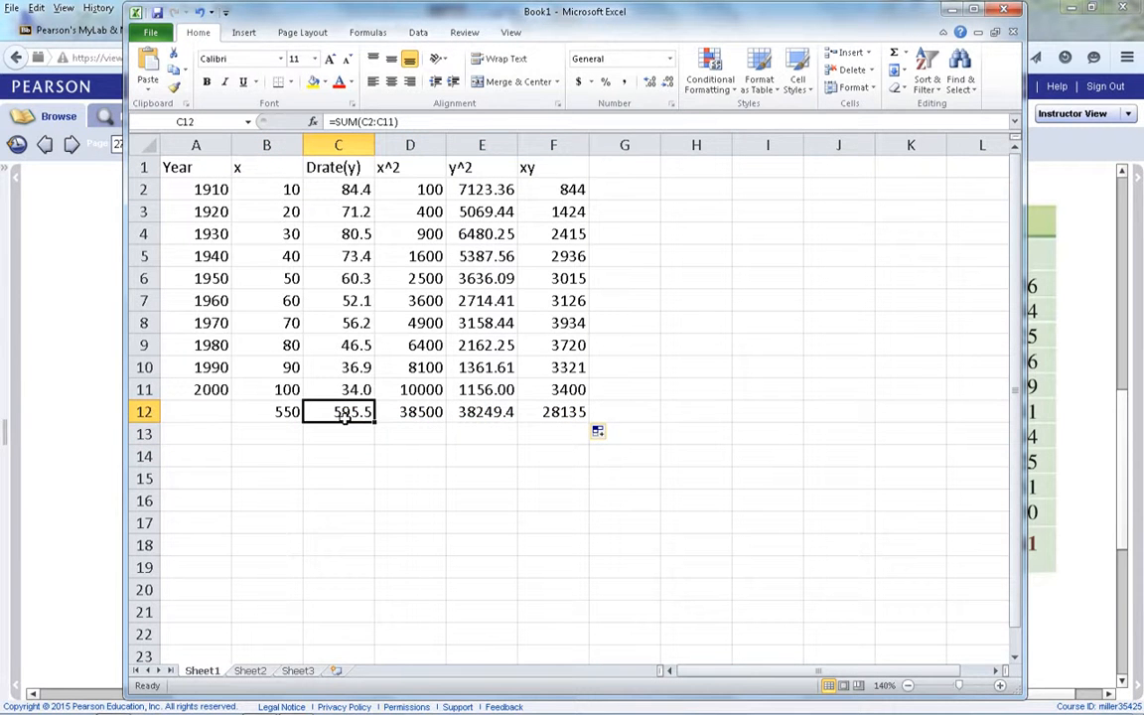
pyautogui.doubleClick(346, 416)
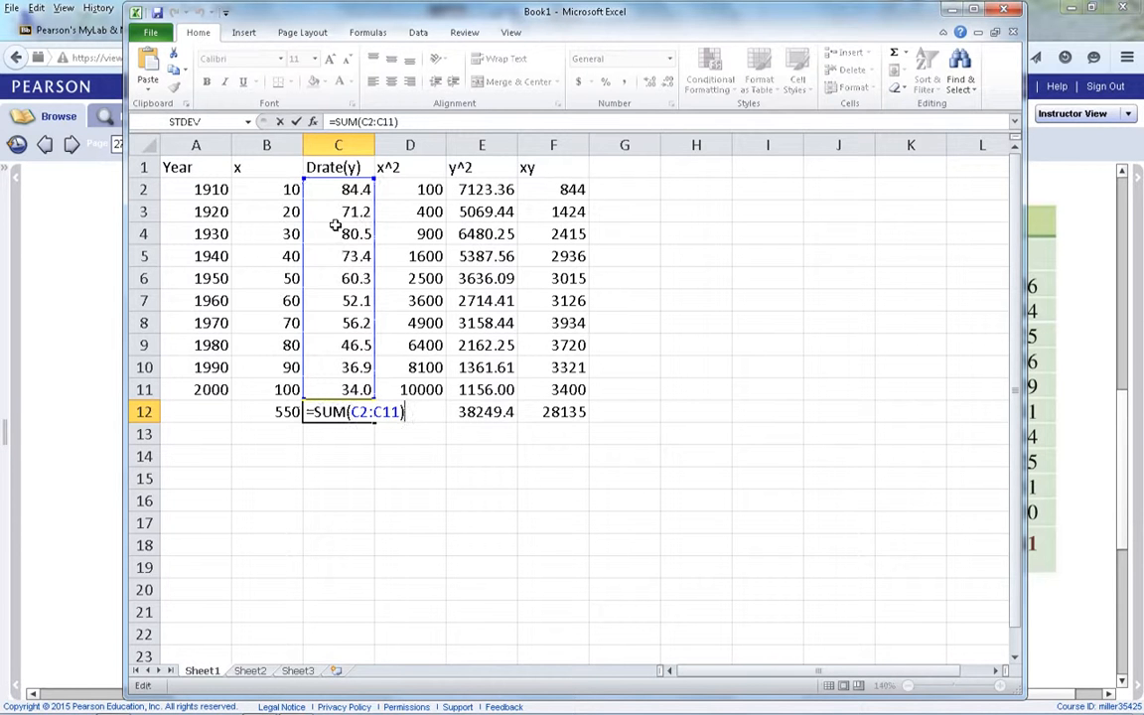
pyautogui.press('Return')
pyautogui.press('Right')
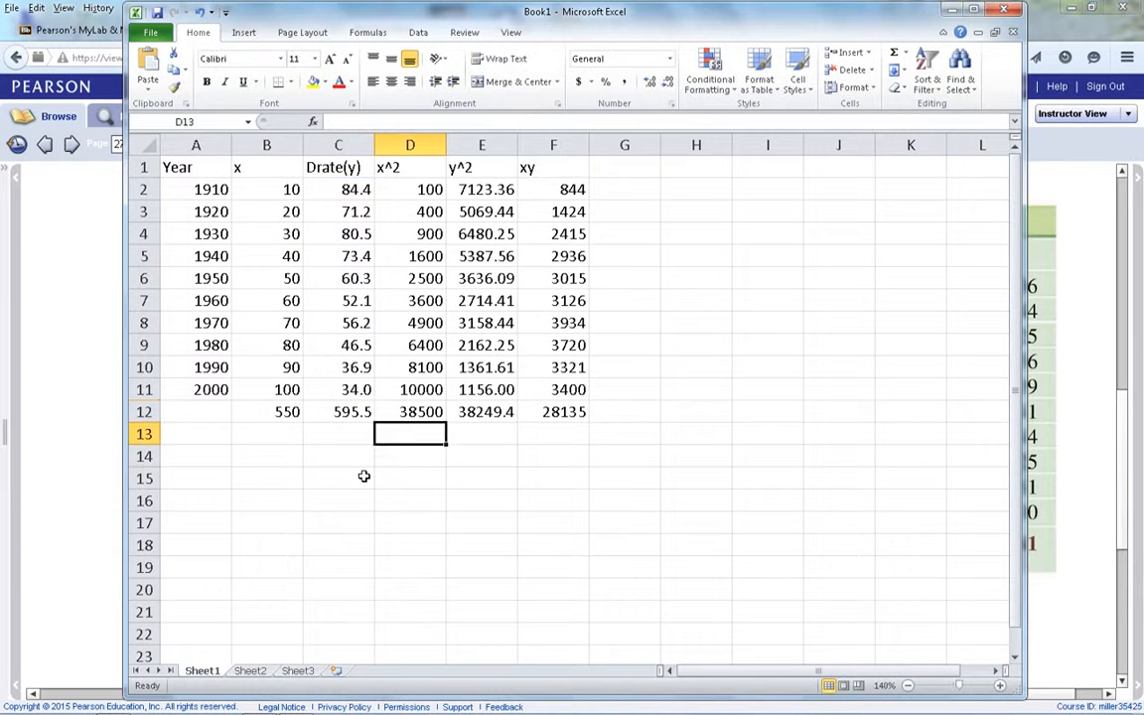
pyautogui.press('Up')
pyautogui.press('F2')
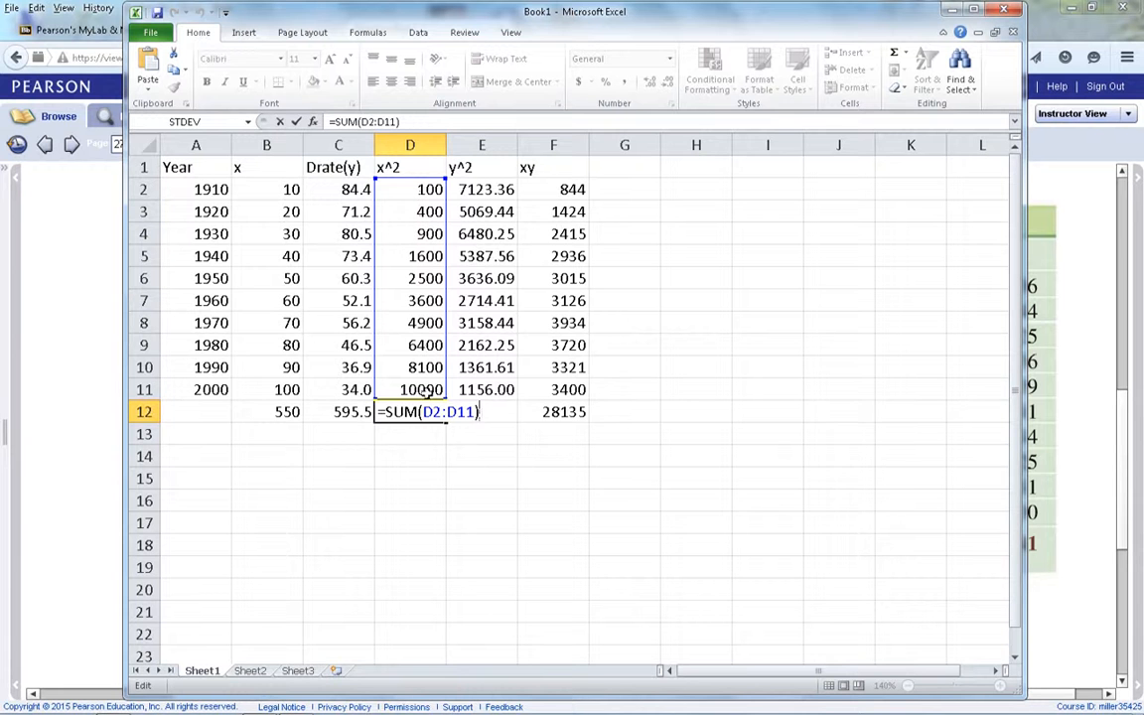
pyautogui.click(414, 457)
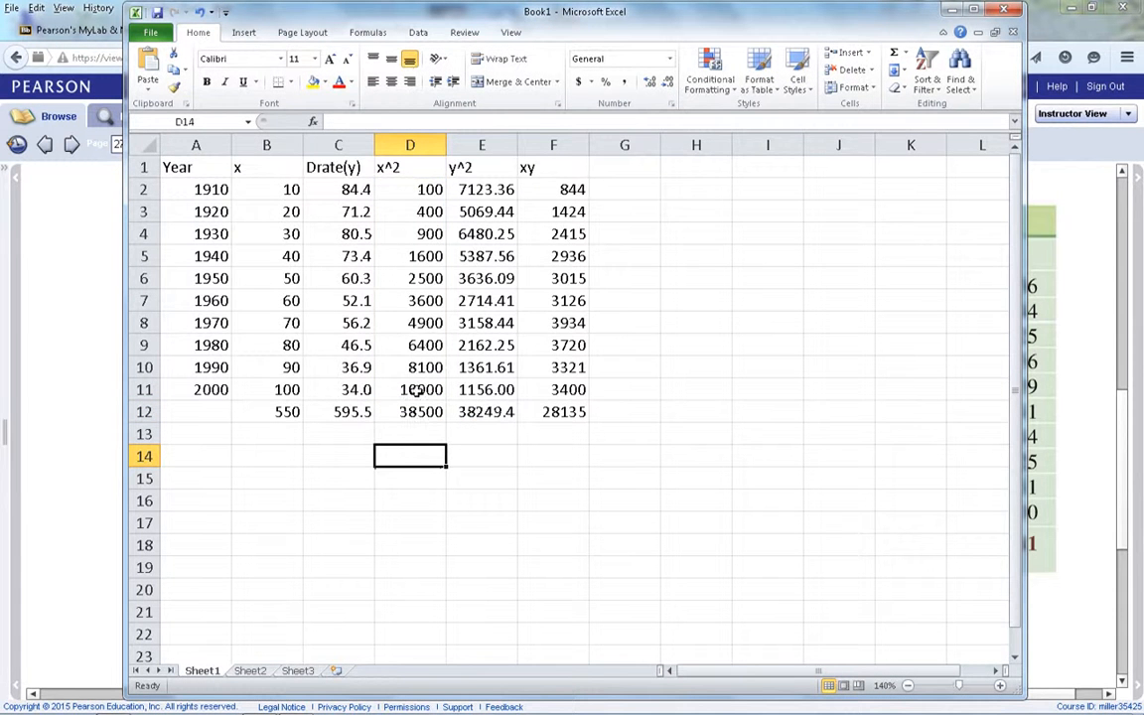
# - Narrow the worksheet window and move it aside so the textbook's xy, x^2 and y^2 columns show beside it
pyautogui.moveTo(276, 168); pyautogui.dragTo(556, 168)
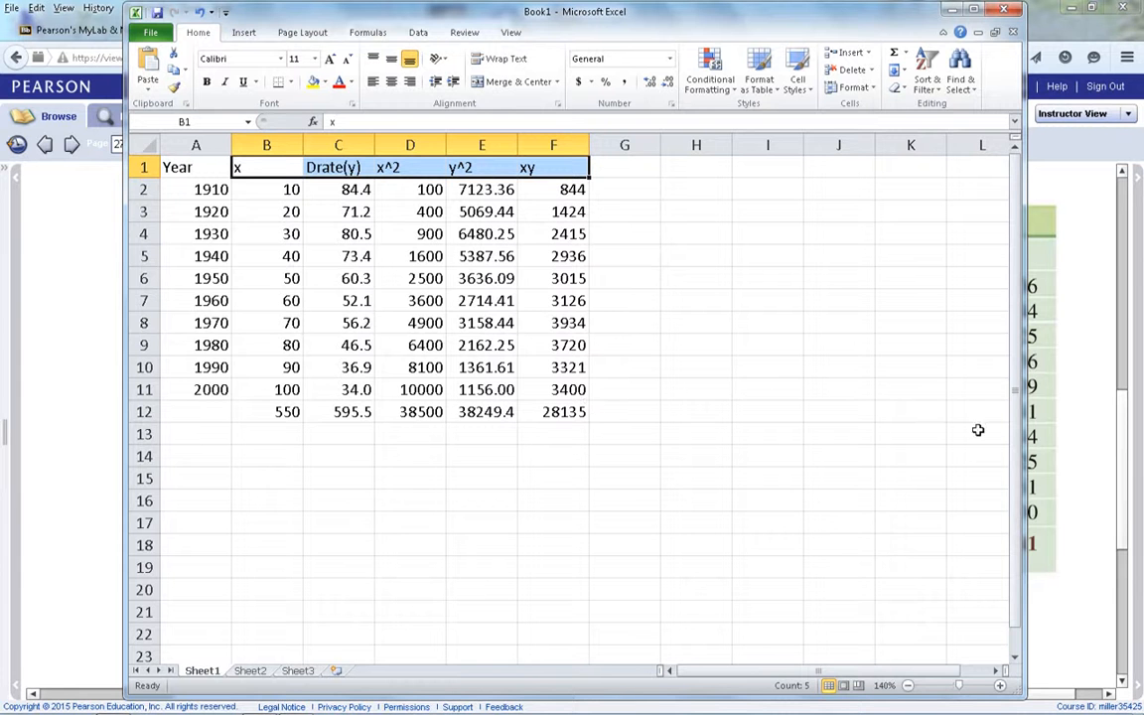
pyautogui.moveTo(1023, 427); pyautogui.dragTo(695, 417)
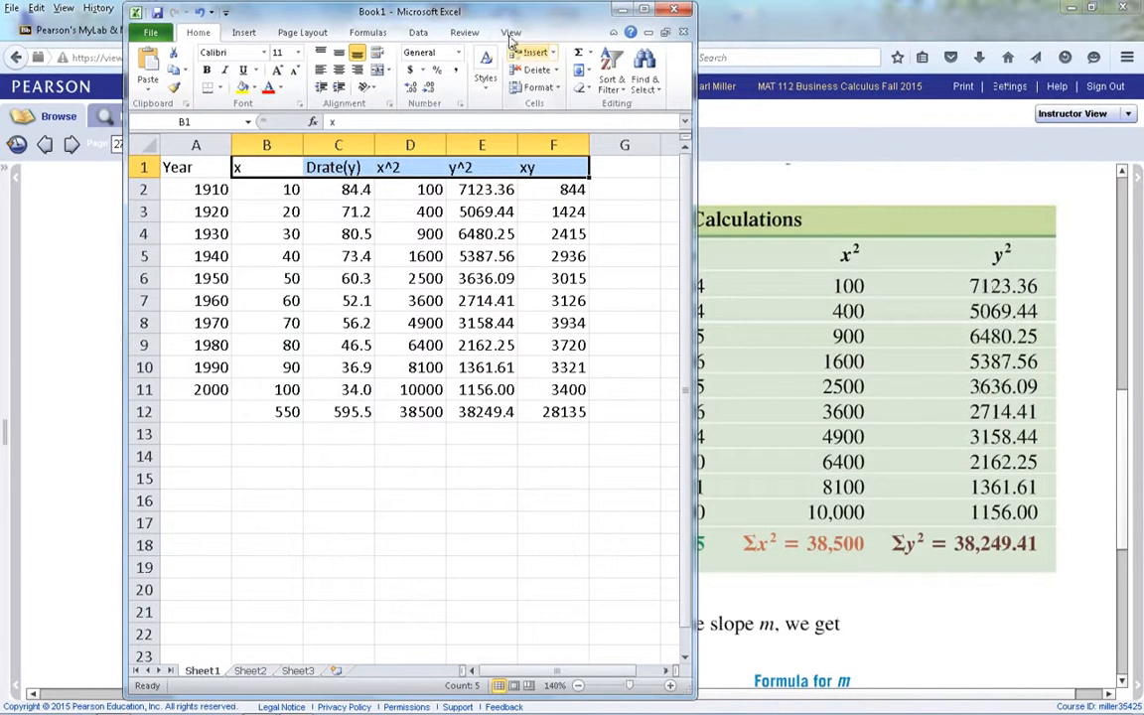
pyautogui.moveTo(459, 11); pyautogui.dragTo(437, 0)
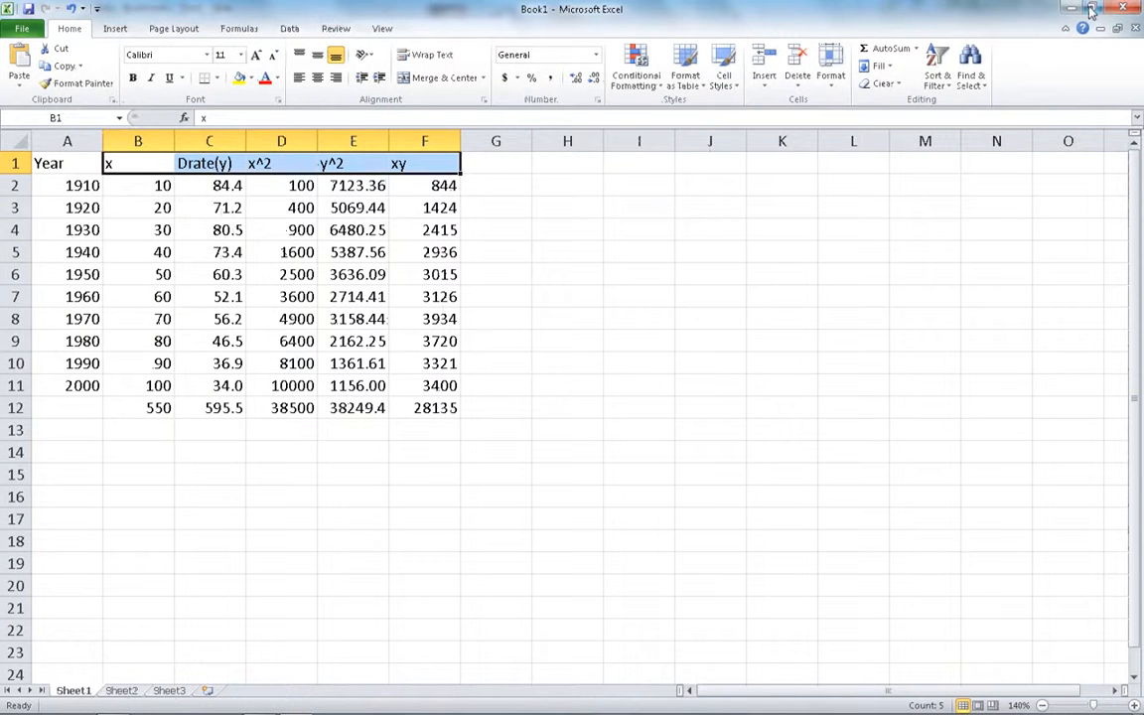
pyautogui.doubleClick(983, 12)
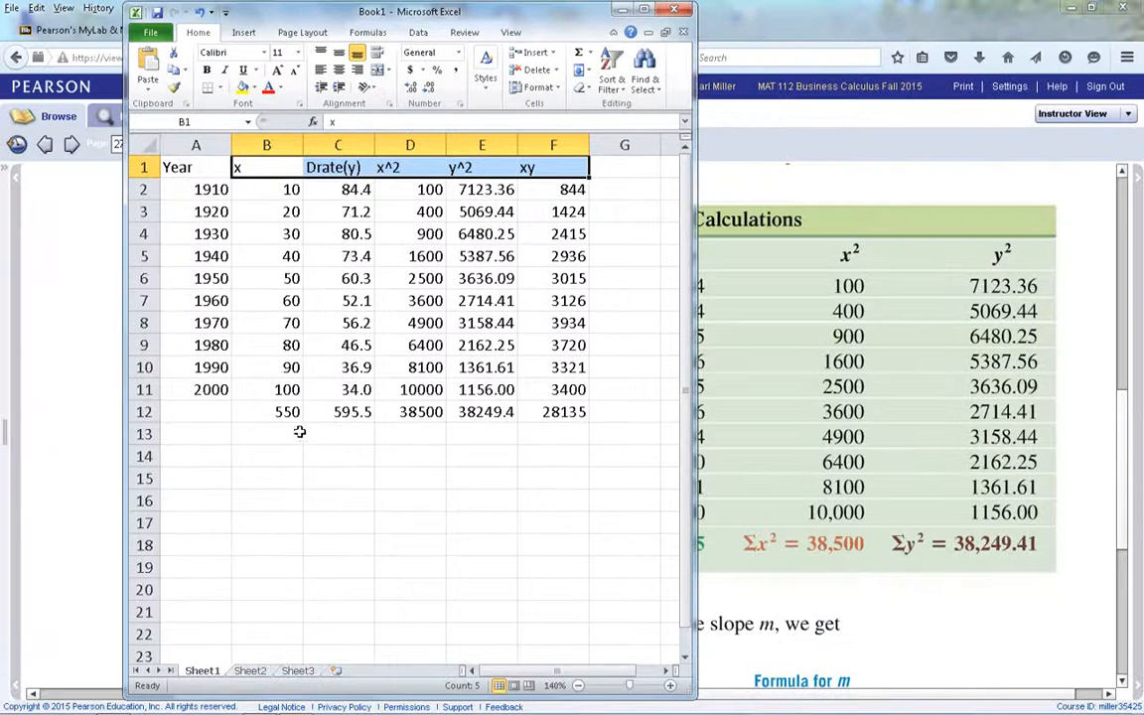
pyautogui.moveTo(290, 410); pyautogui.dragTo(556, 414)
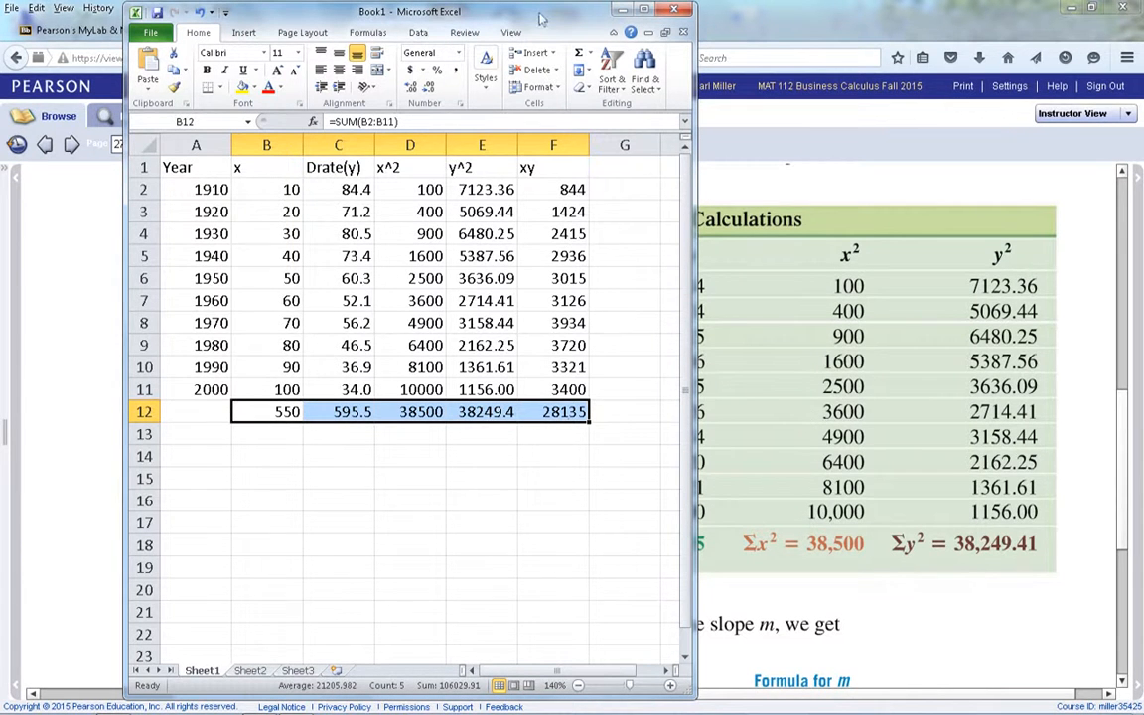
pyautogui.moveTo(540, 17); pyautogui.dragTo(470, 16)
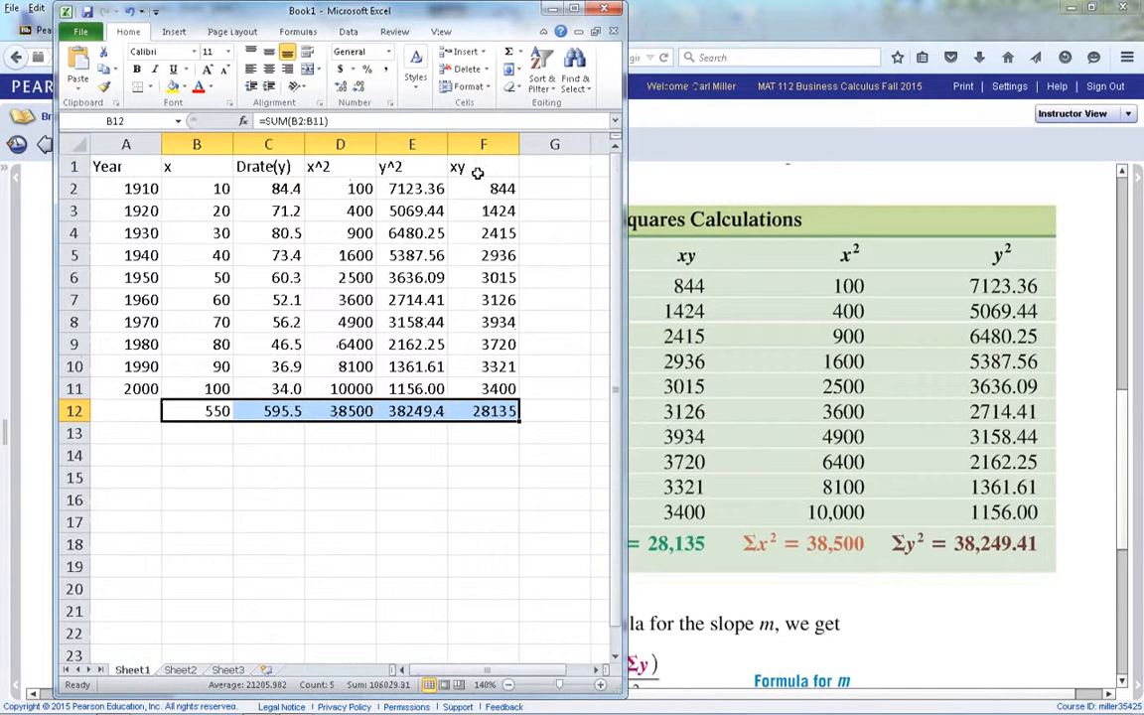
# - Compare the xy and y^2 columns with the textbook table and widen column E to show the y^2 total with two decimals
pyautogui.moveTo(479, 170); pyautogui.dragTo(480, 388)
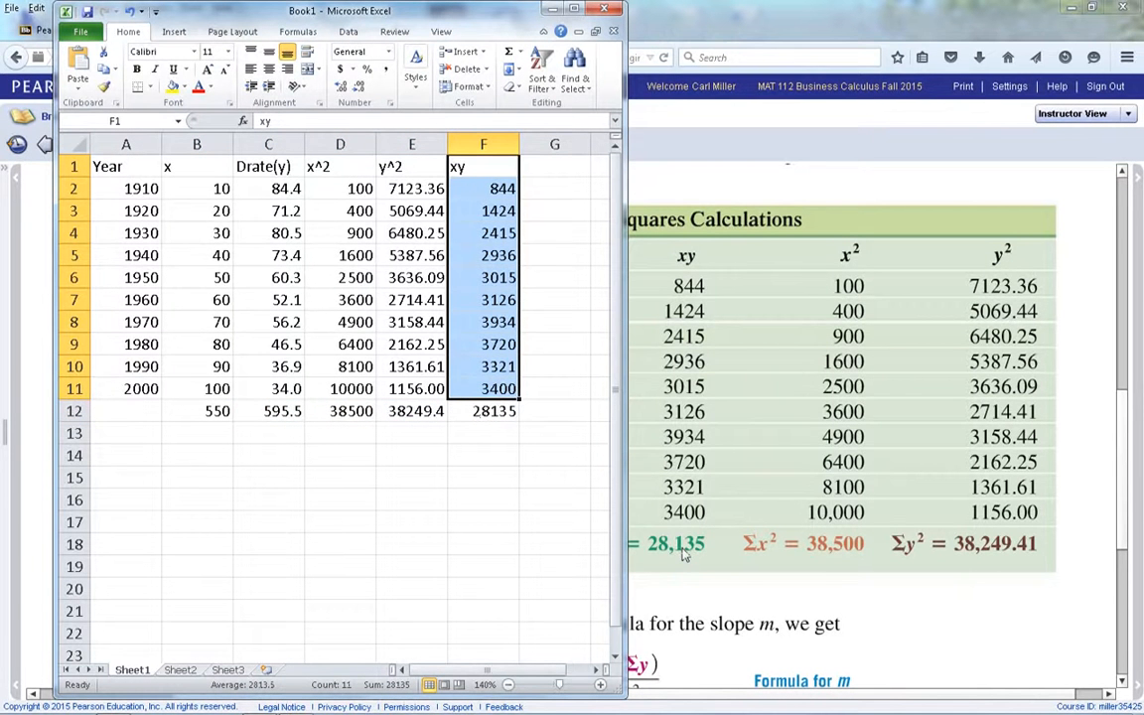
pyautogui.click(412, 169)
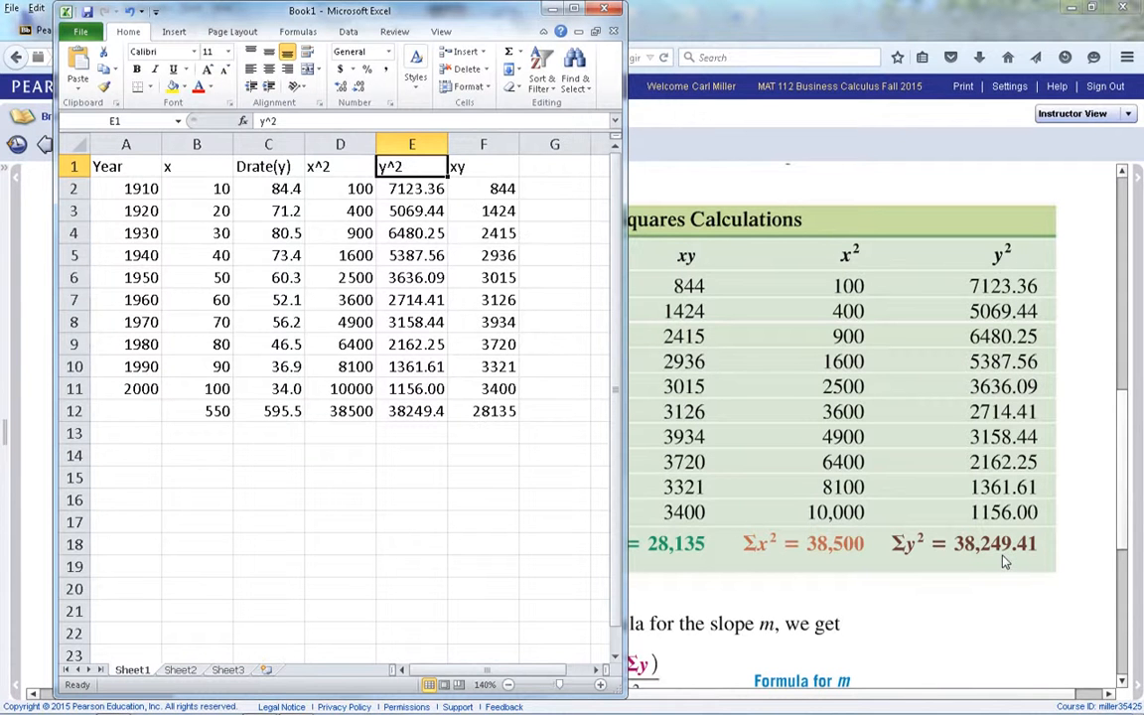
pyautogui.click(414, 411)
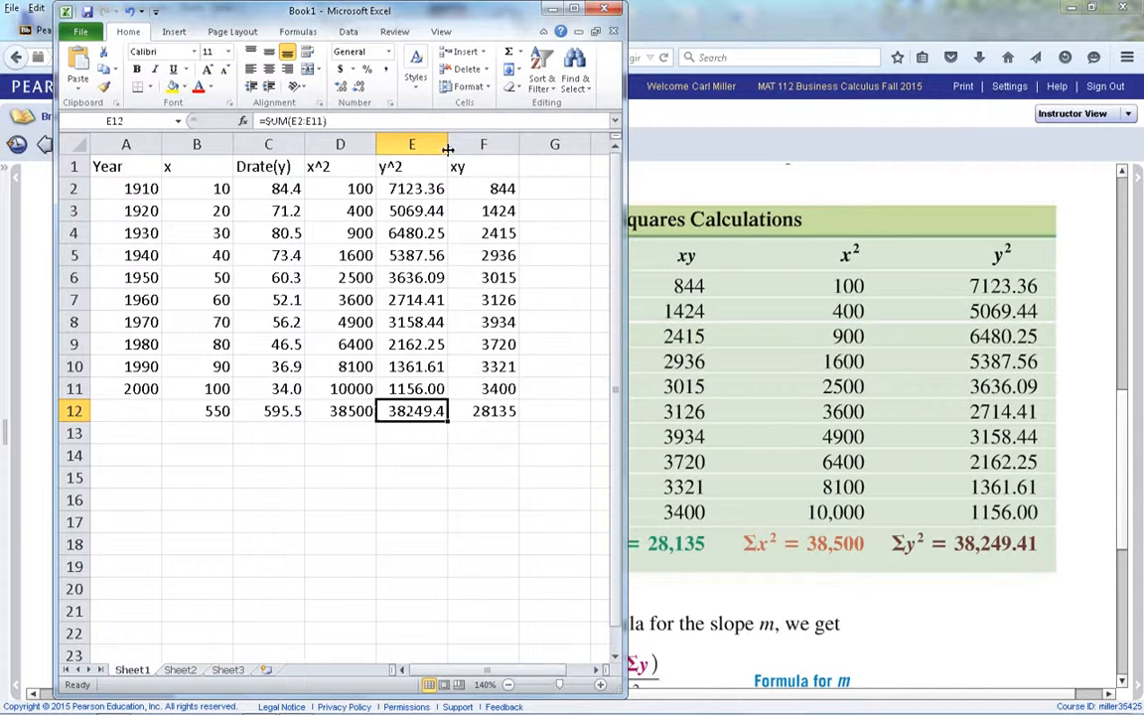
pyautogui.moveTo(447, 145); pyautogui.dragTo(478, 146)
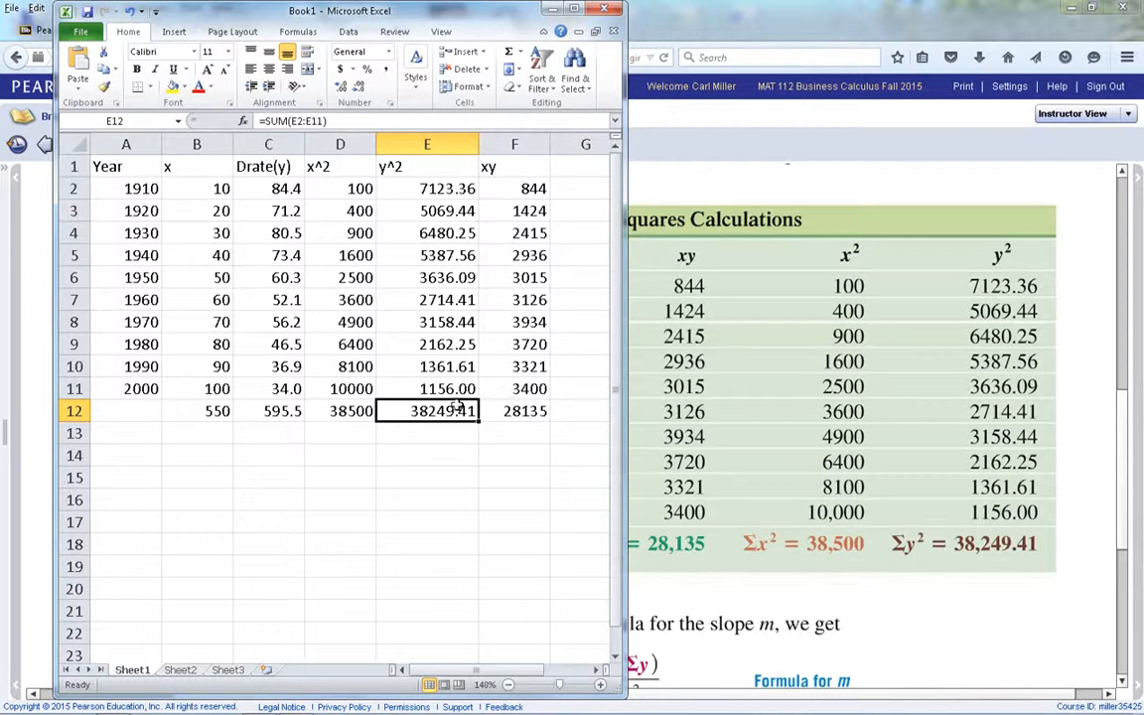
# - Check the x^2 total in D12, view the full Least Squares Calculations table in the eText, and return to the Excel worksheet
pyautogui.click(352, 411)
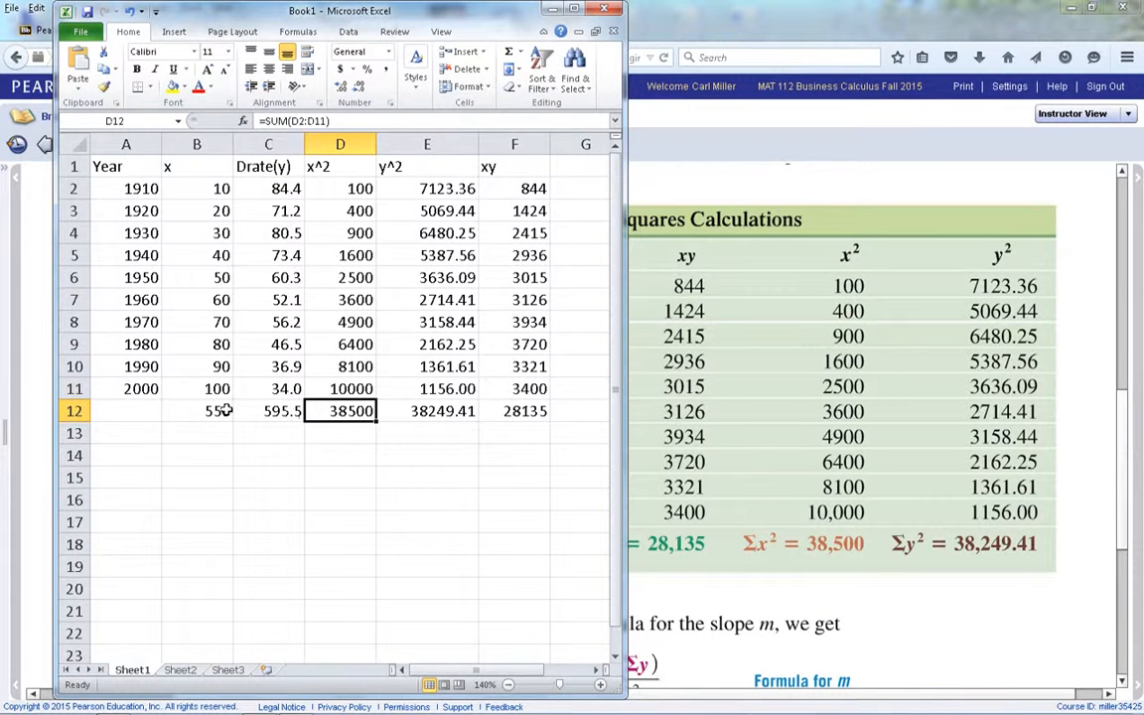
pyautogui.click(785, 457)
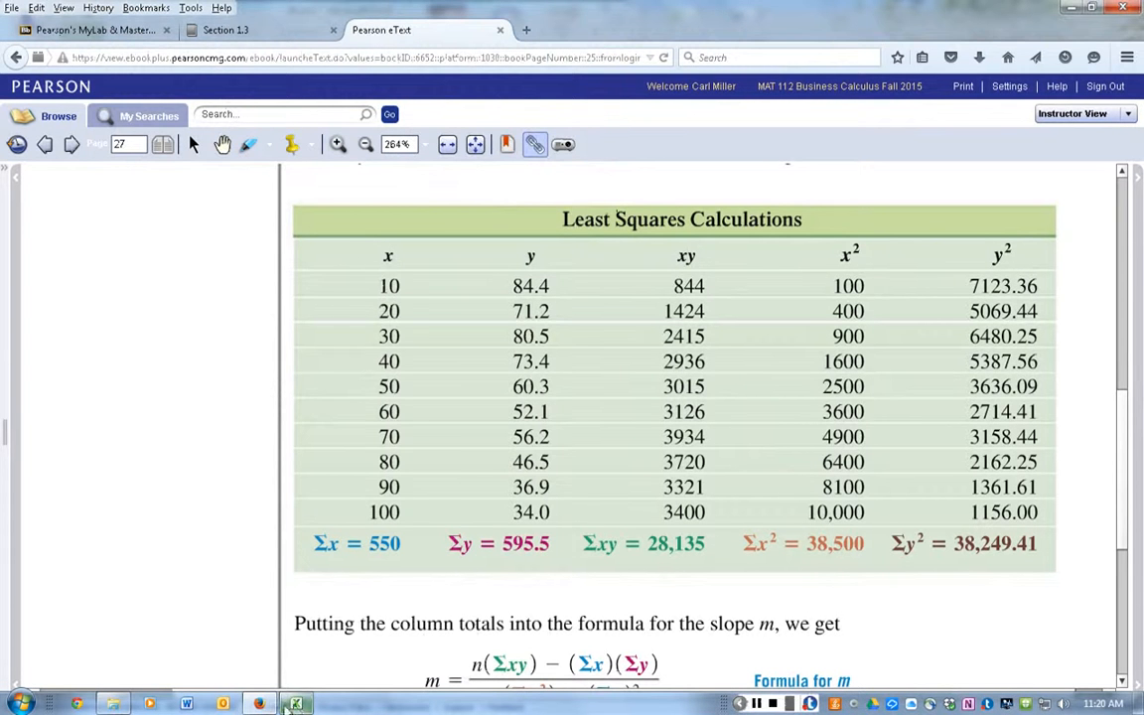
pyautogui.click(295, 703)
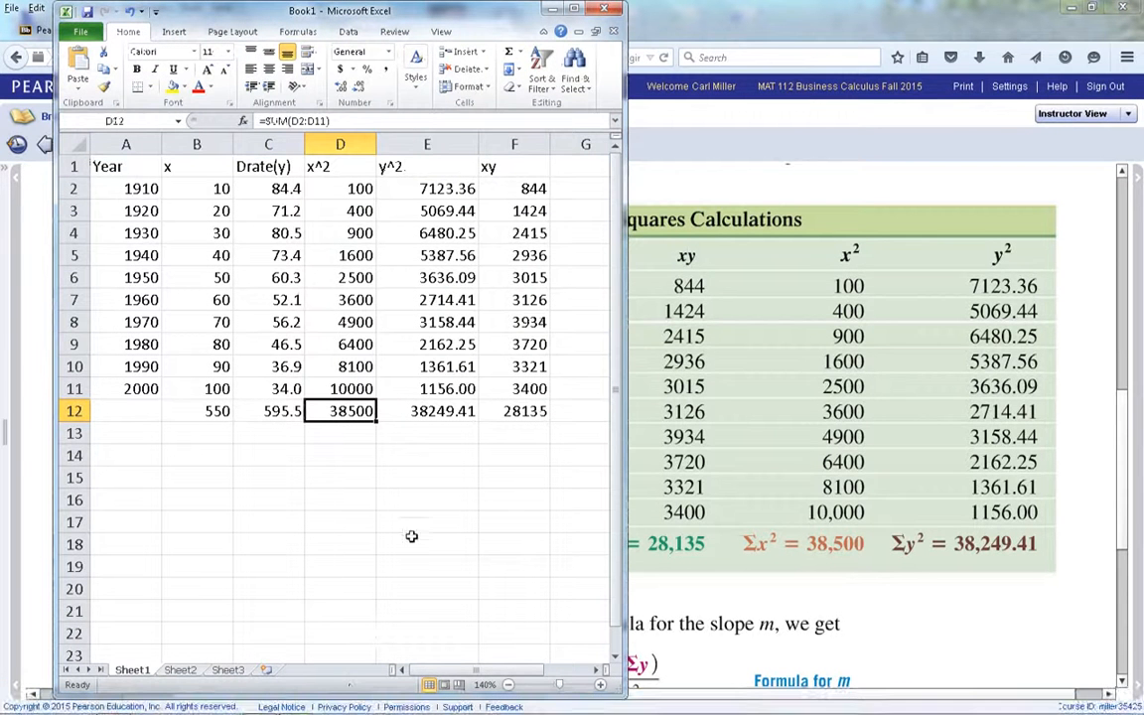